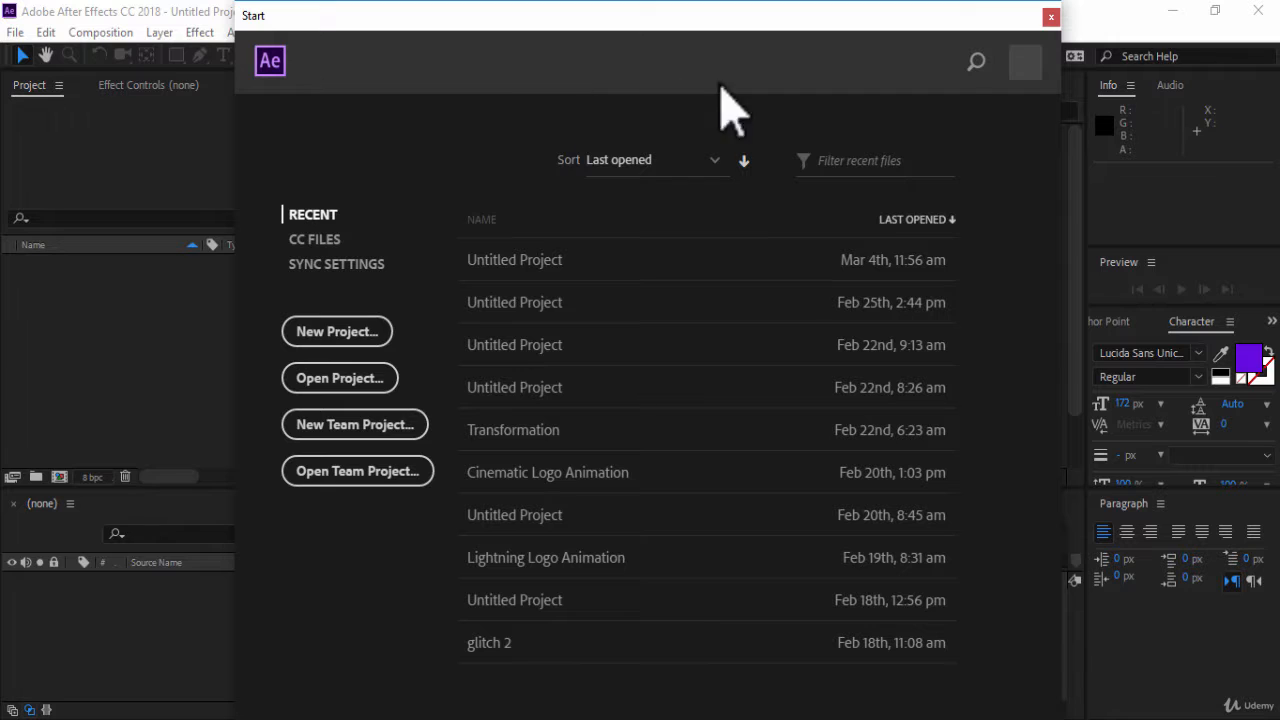
Close the Start window to reach the empty project's workspace
click(1051, 18)
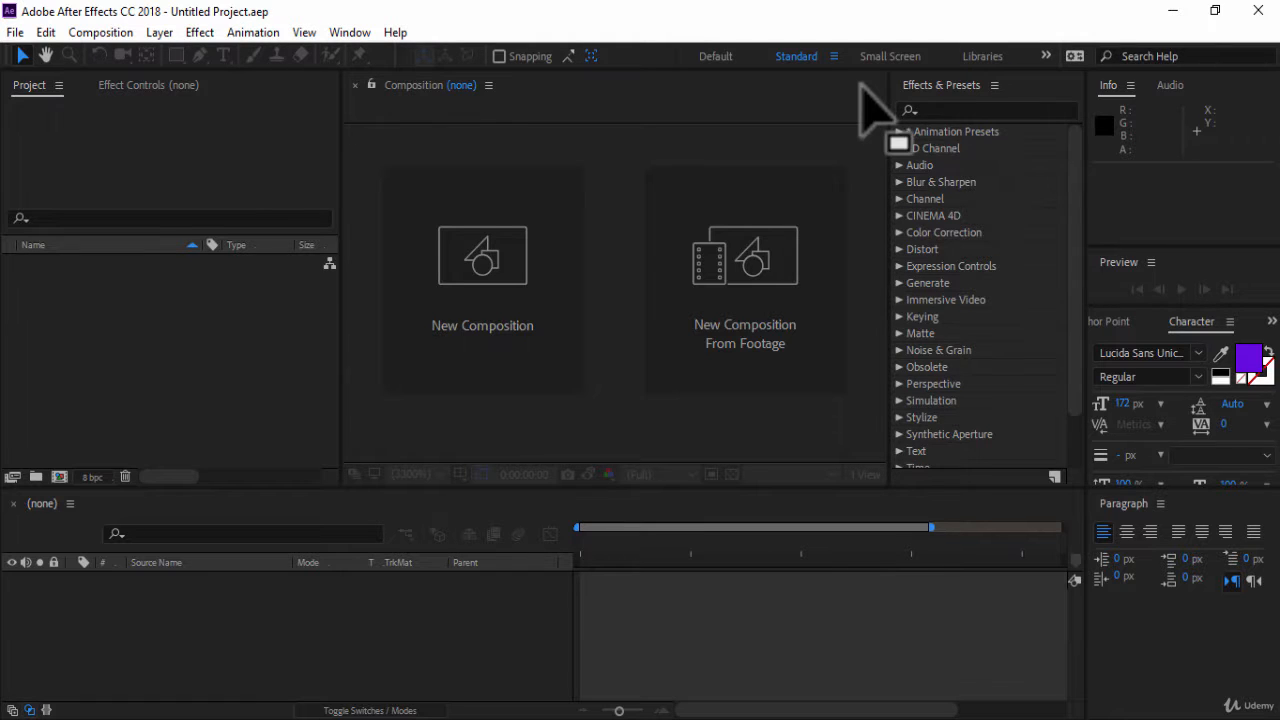
Look over the workspace panels: Timeline, Project, Composition, Effects & Presets, Info, Preview and Paragraph
click(456, 628)
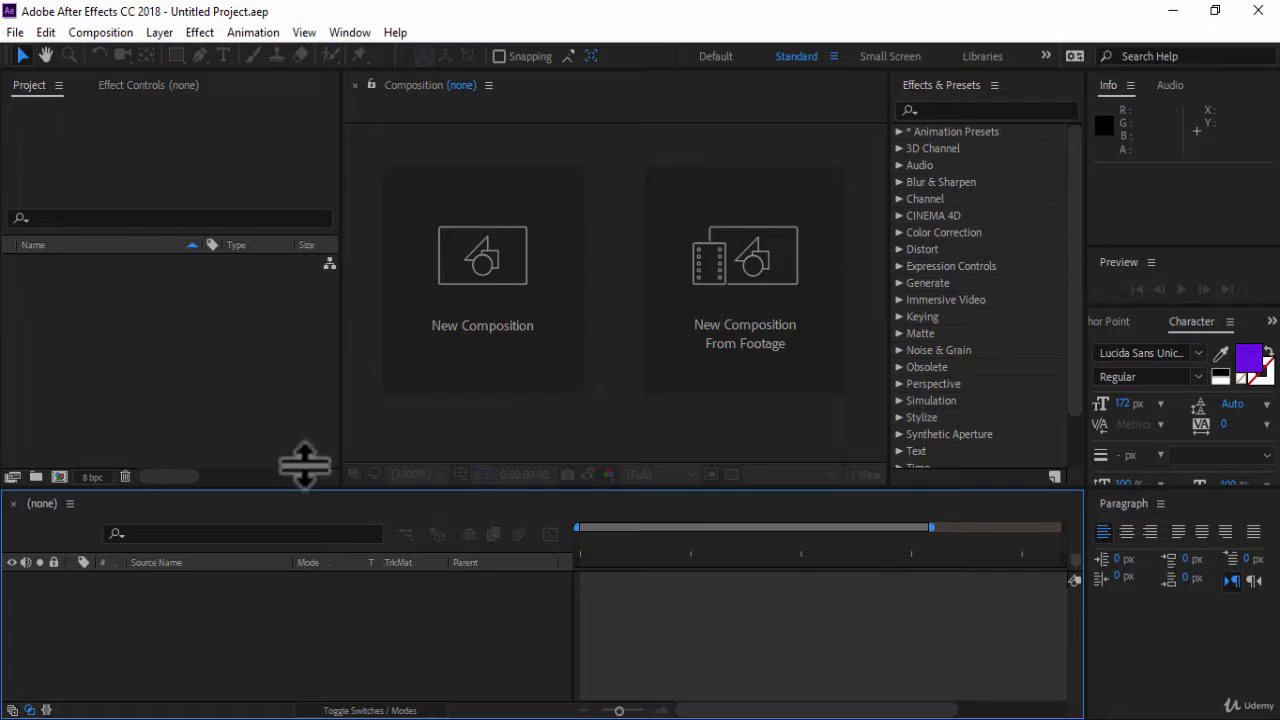
click(272, 420)
click(405, 465)
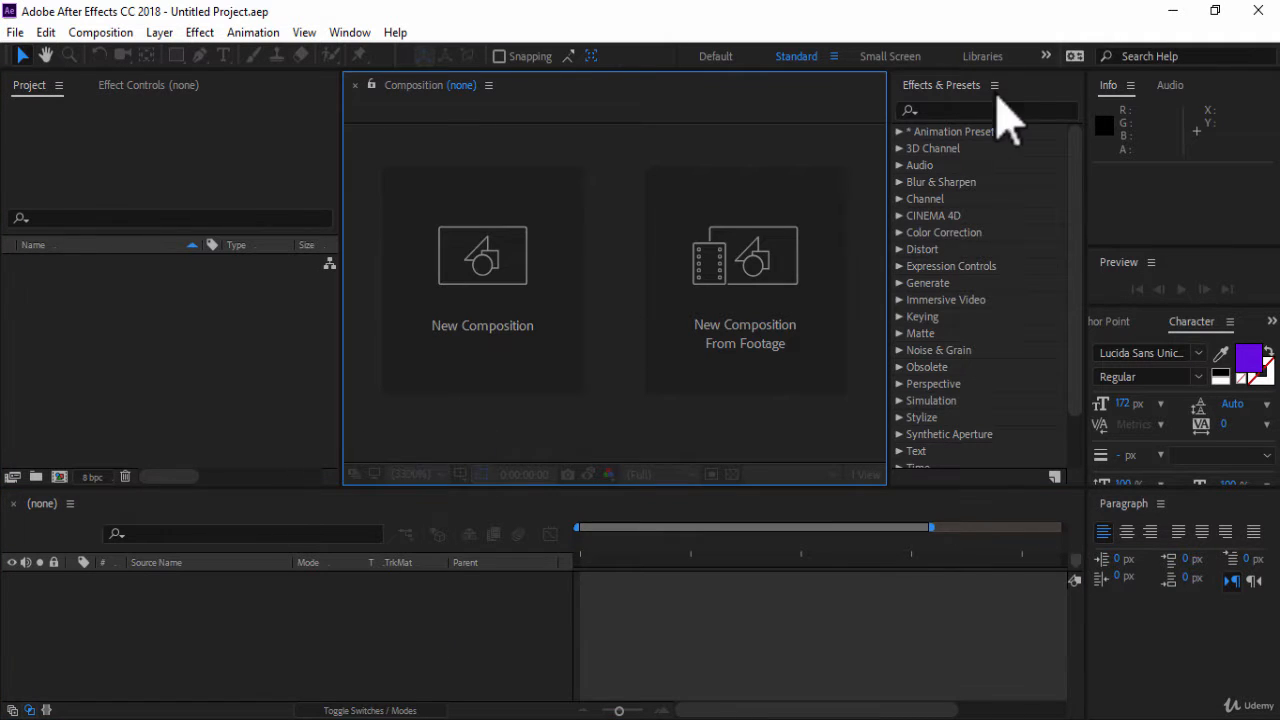
click(1028, 114)
click(1143, 212)
click(1185, 275)
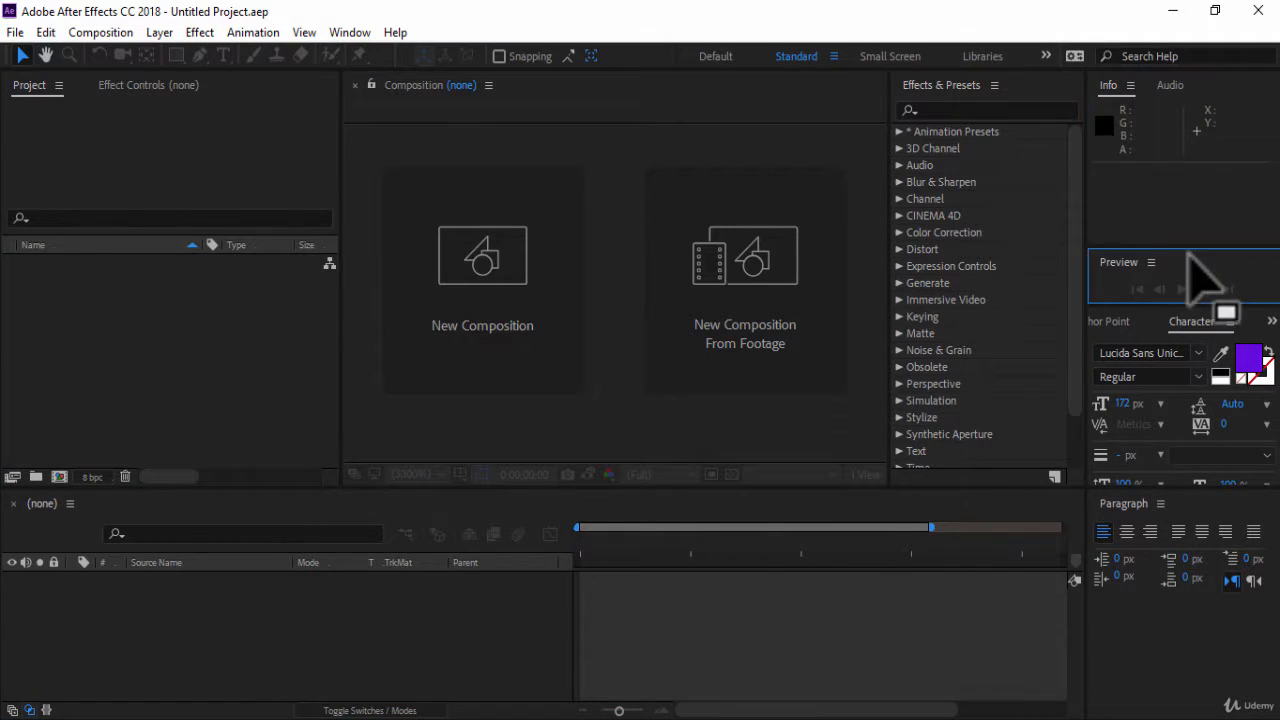
click(1190, 545)
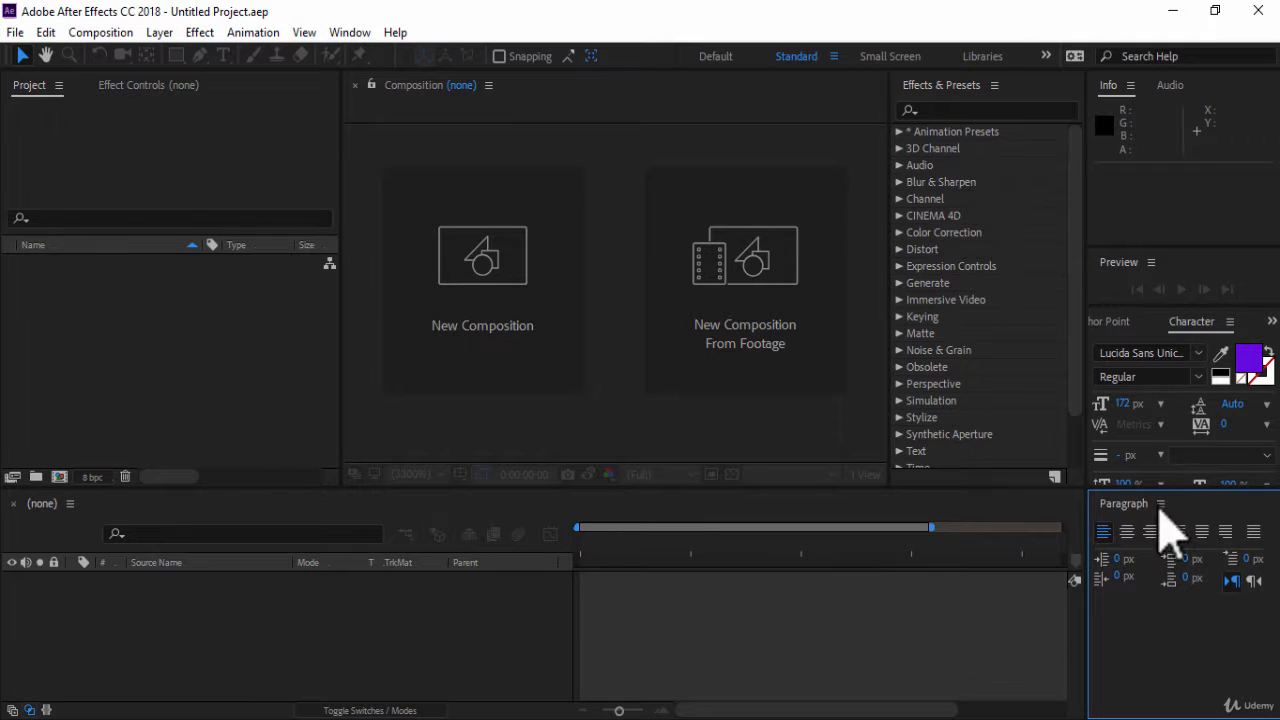
click(163, 337)
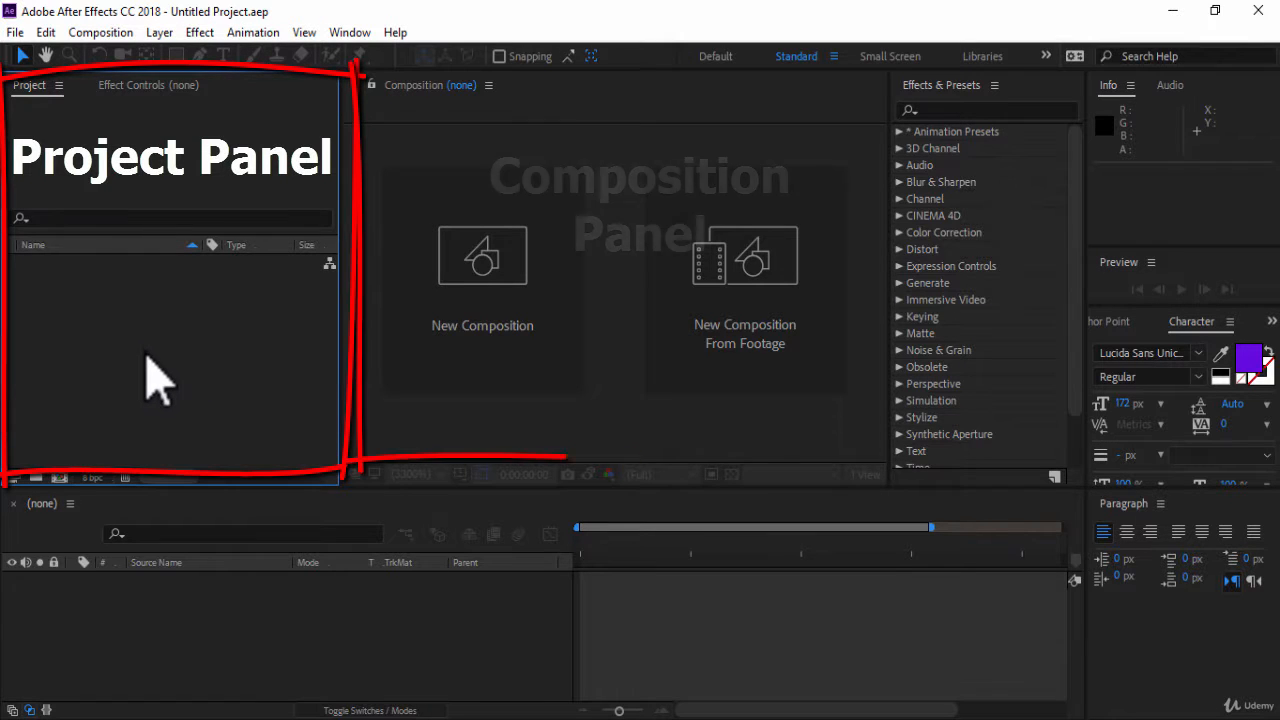
click(380, 430)
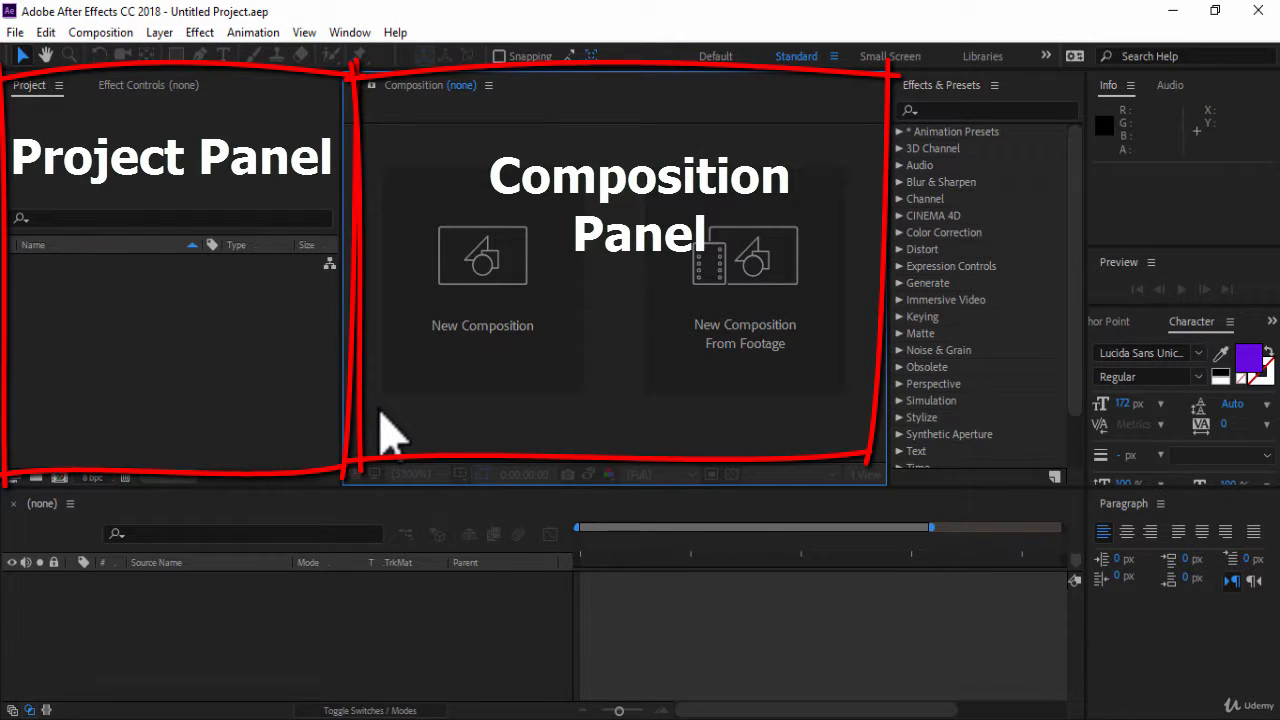
click(388, 627)
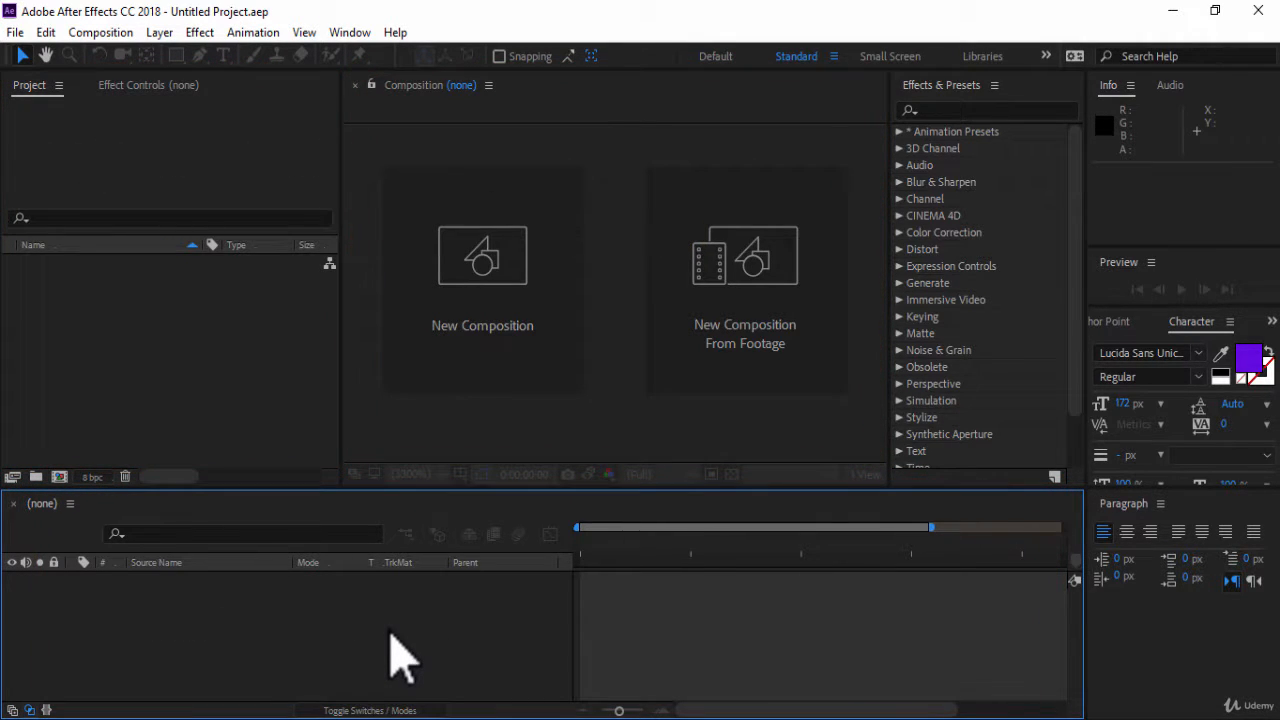
click(244, 418)
click(400, 466)
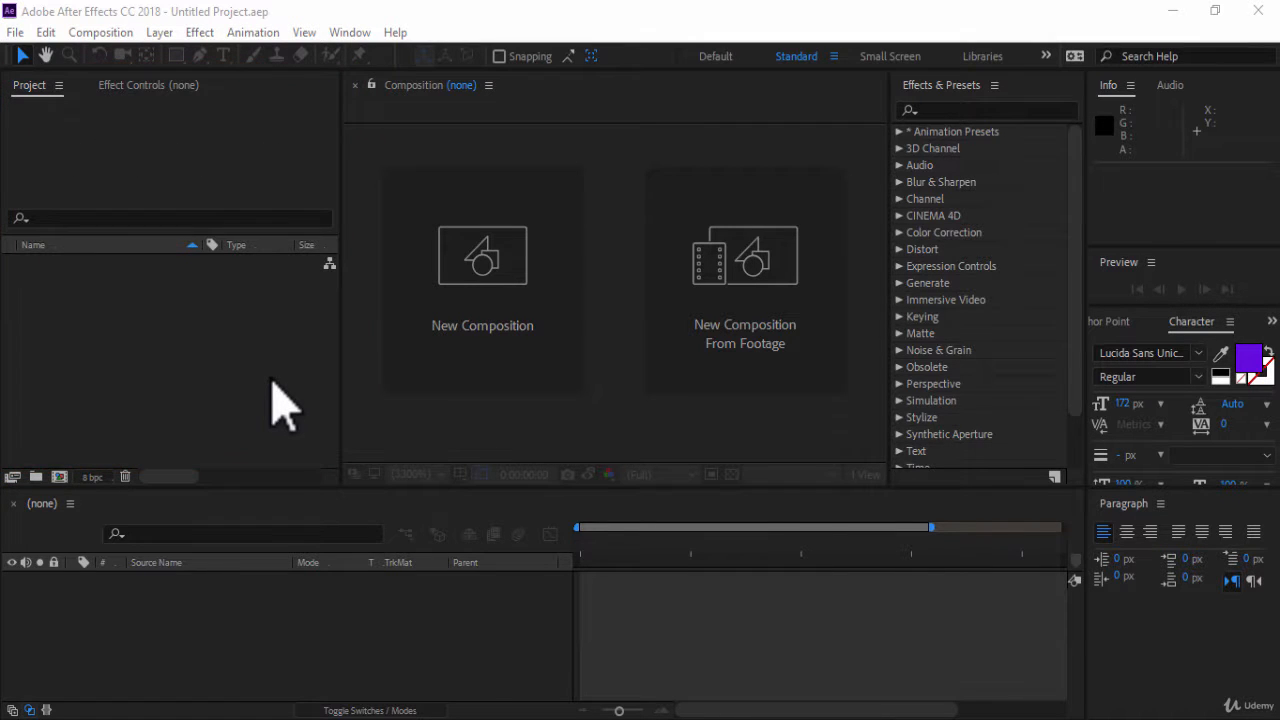
Import the Logo Dust video and the Texture image from the assets folder as footage
double_click(283, 405)
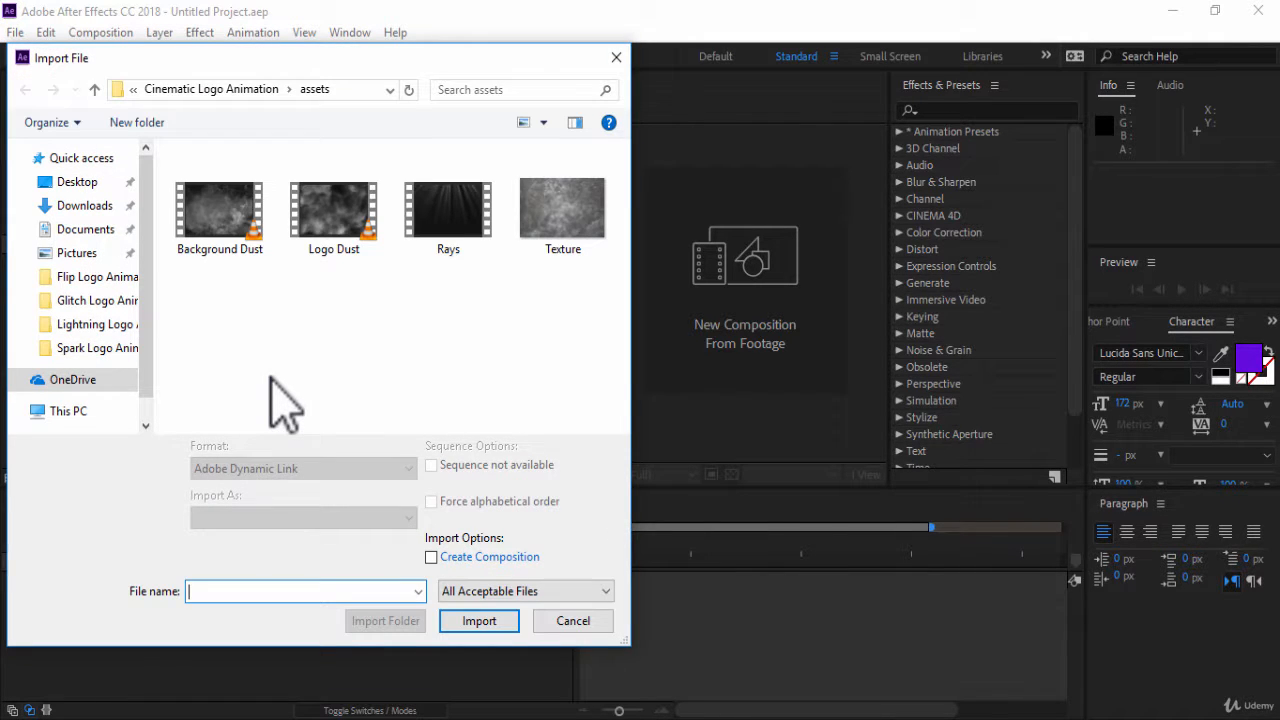
click(341, 252)
ctrl+click(571, 250)
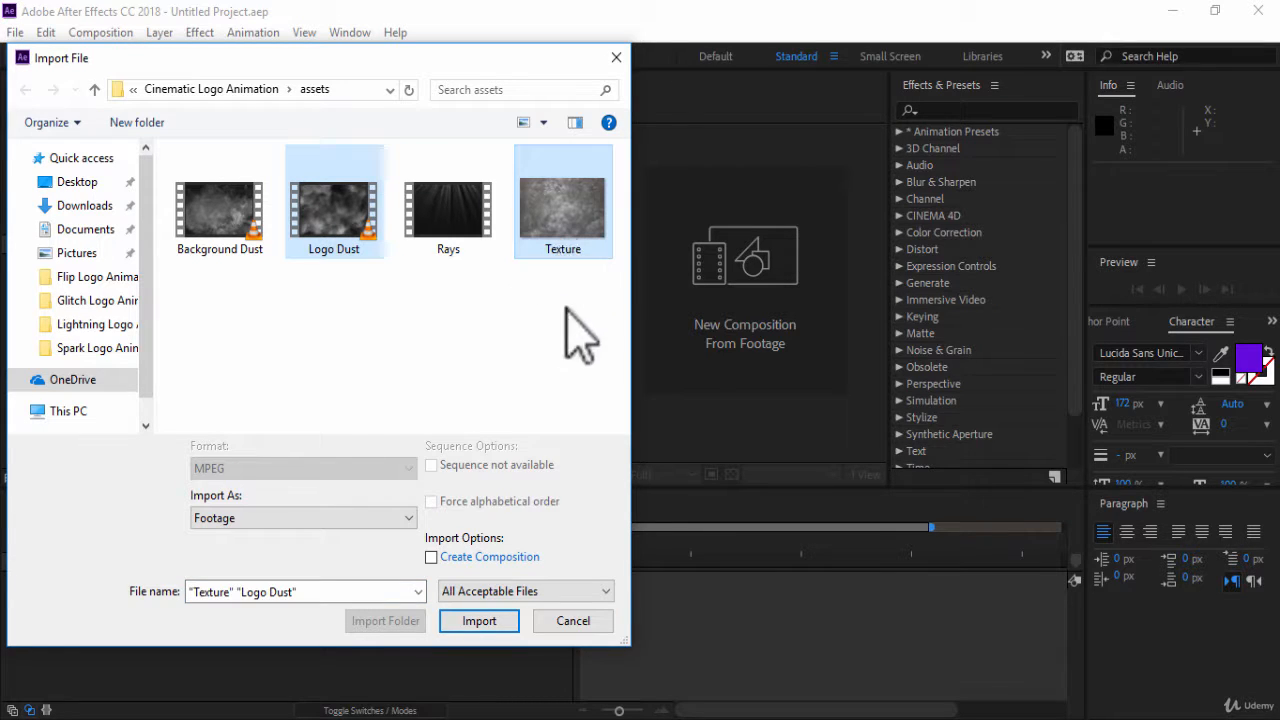
click(479, 621)
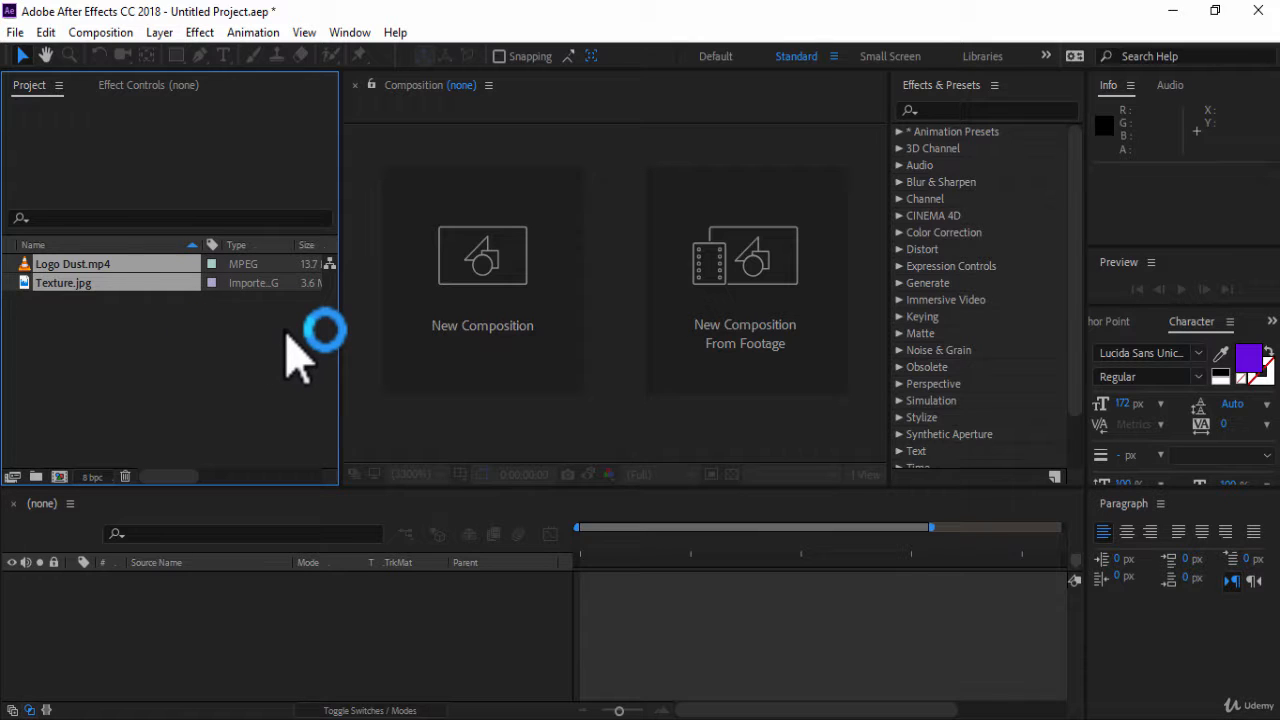
click(604, 417)
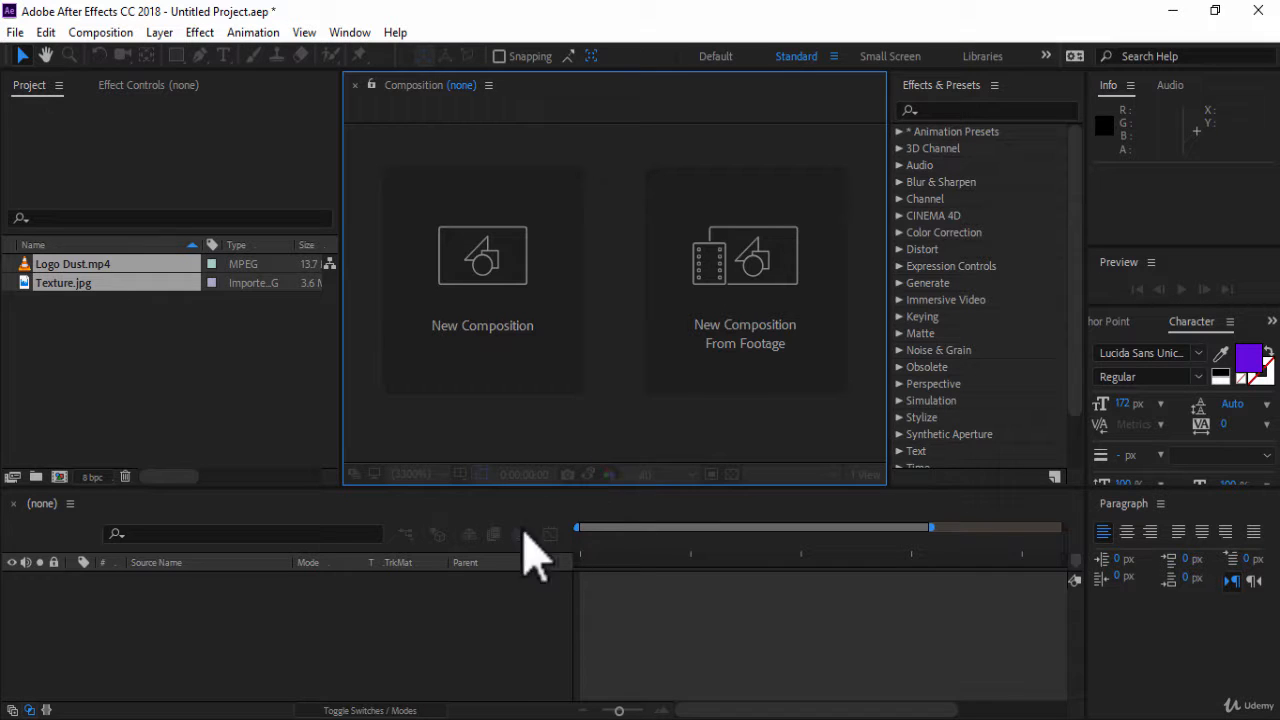
click(484, 622)
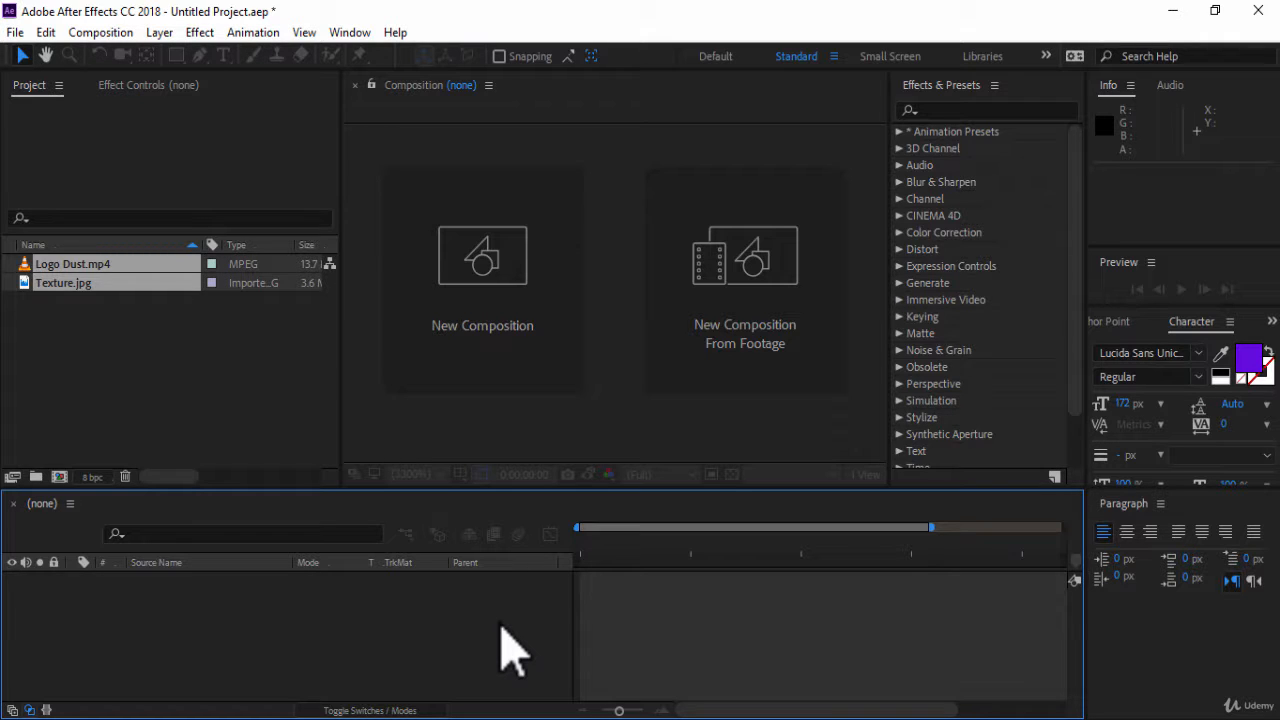
click(656, 446)
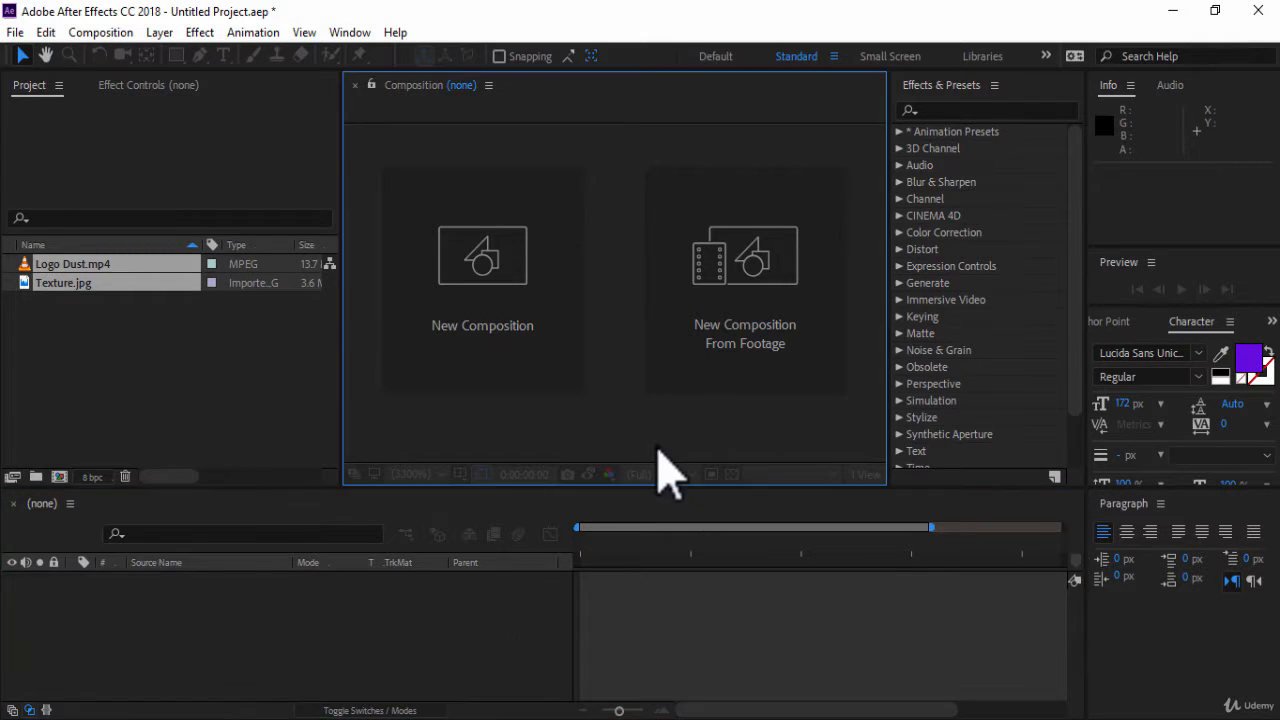
click(104, 44)
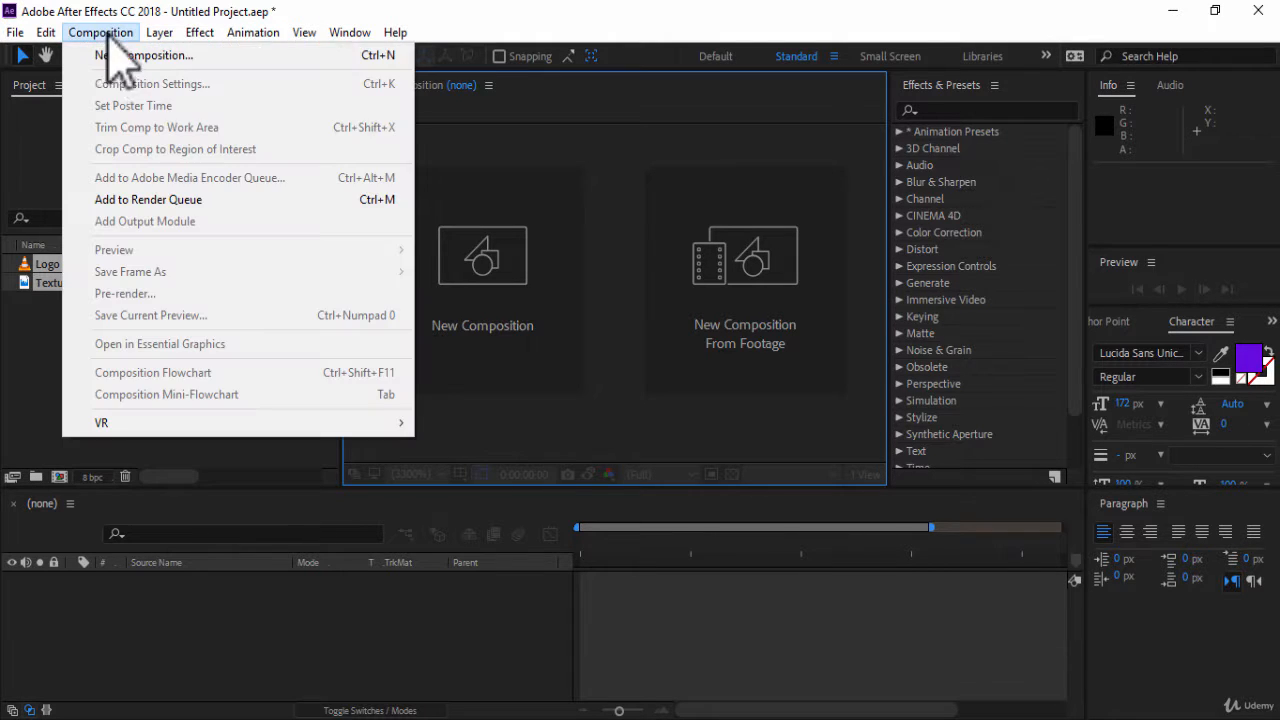
click(278, 58)
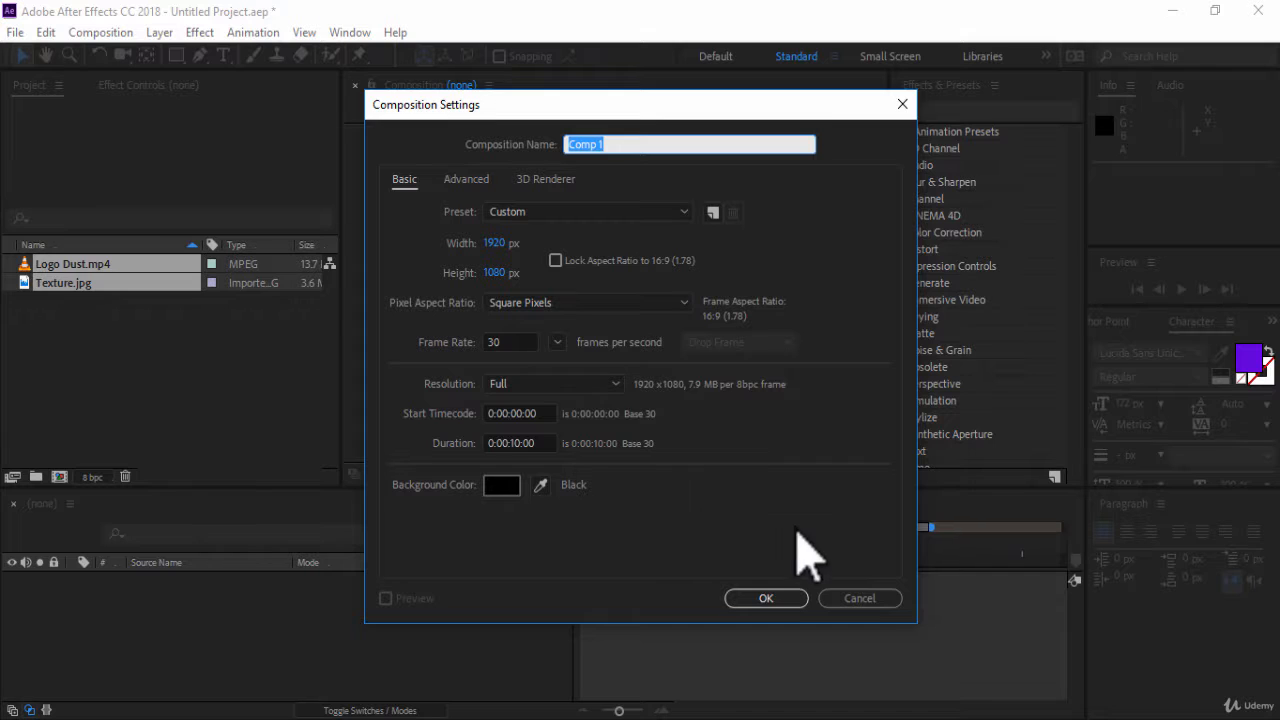
click(860, 598)
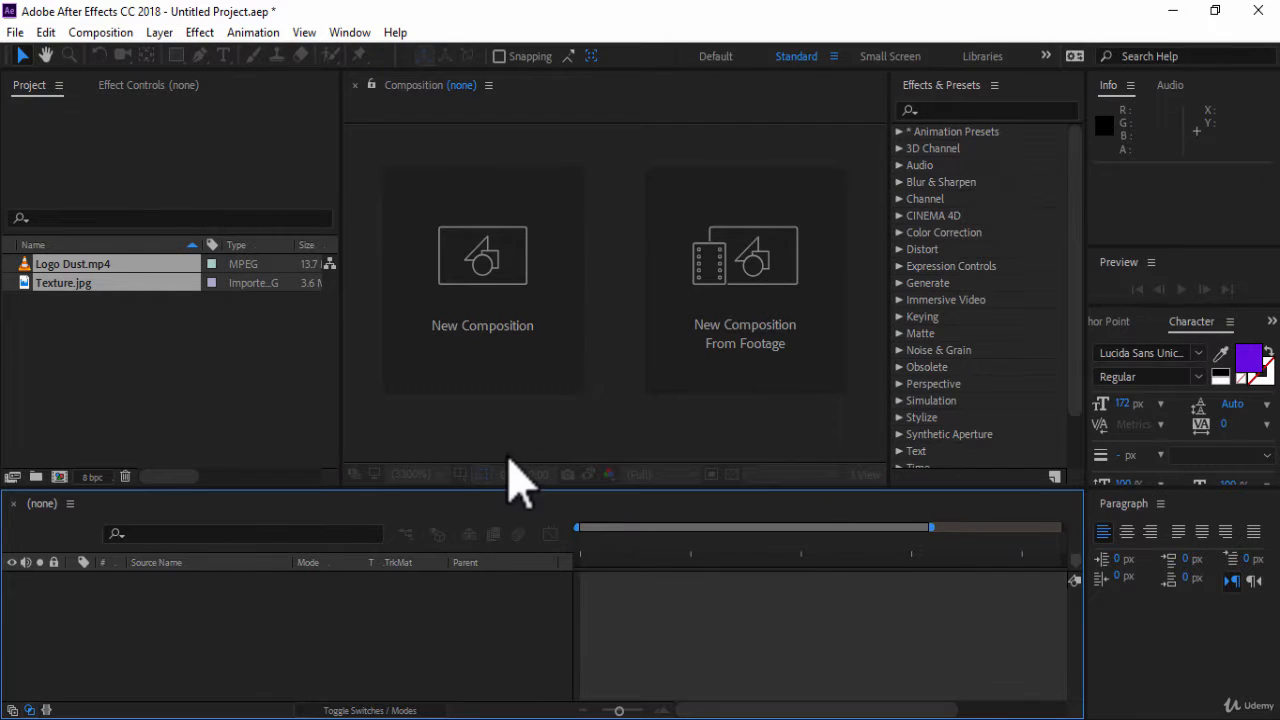
click(487, 368)
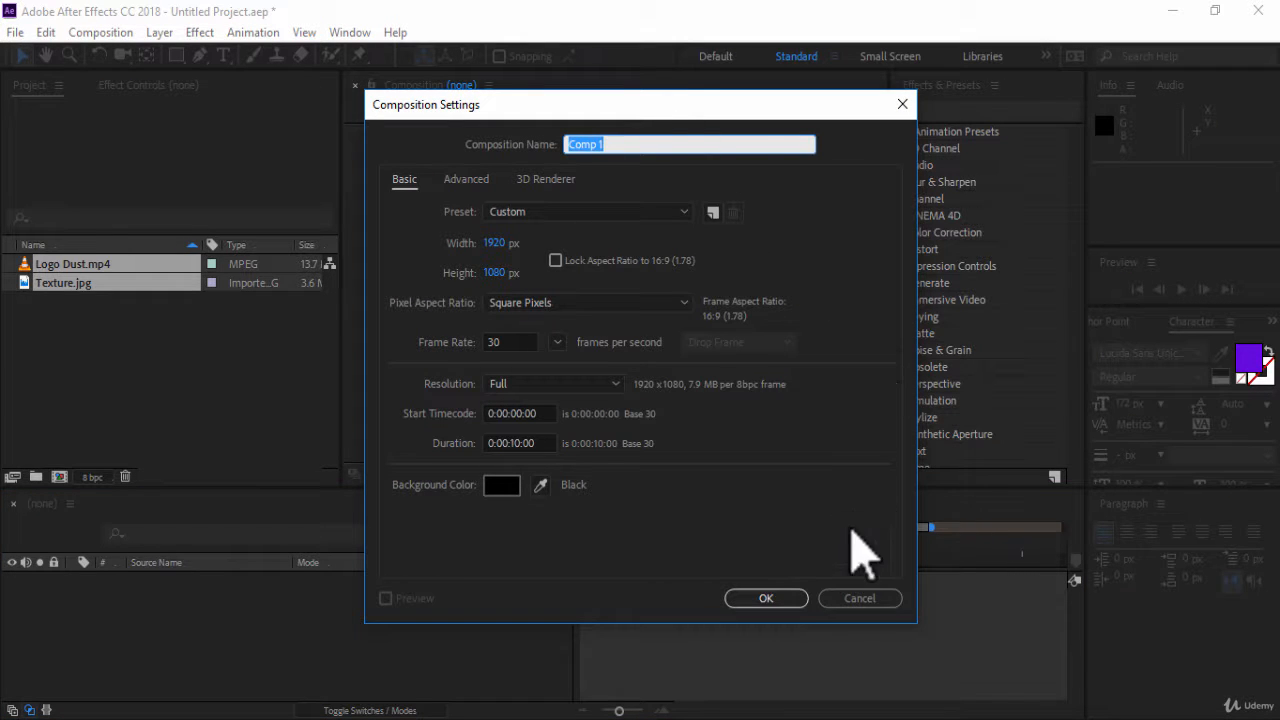
click(858, 598)
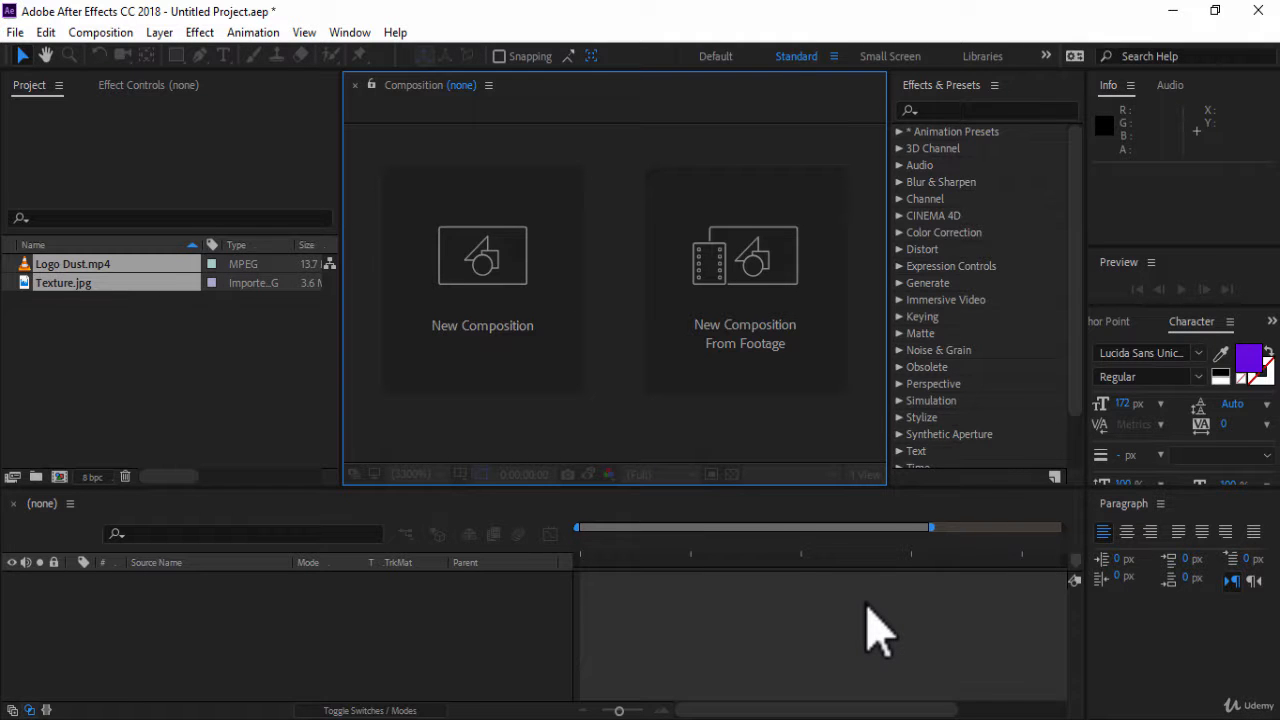
Create a new 1920 × 1080 px composition at 30 frames per second, 10 seconds long, with a black background
key(ctrl+n)
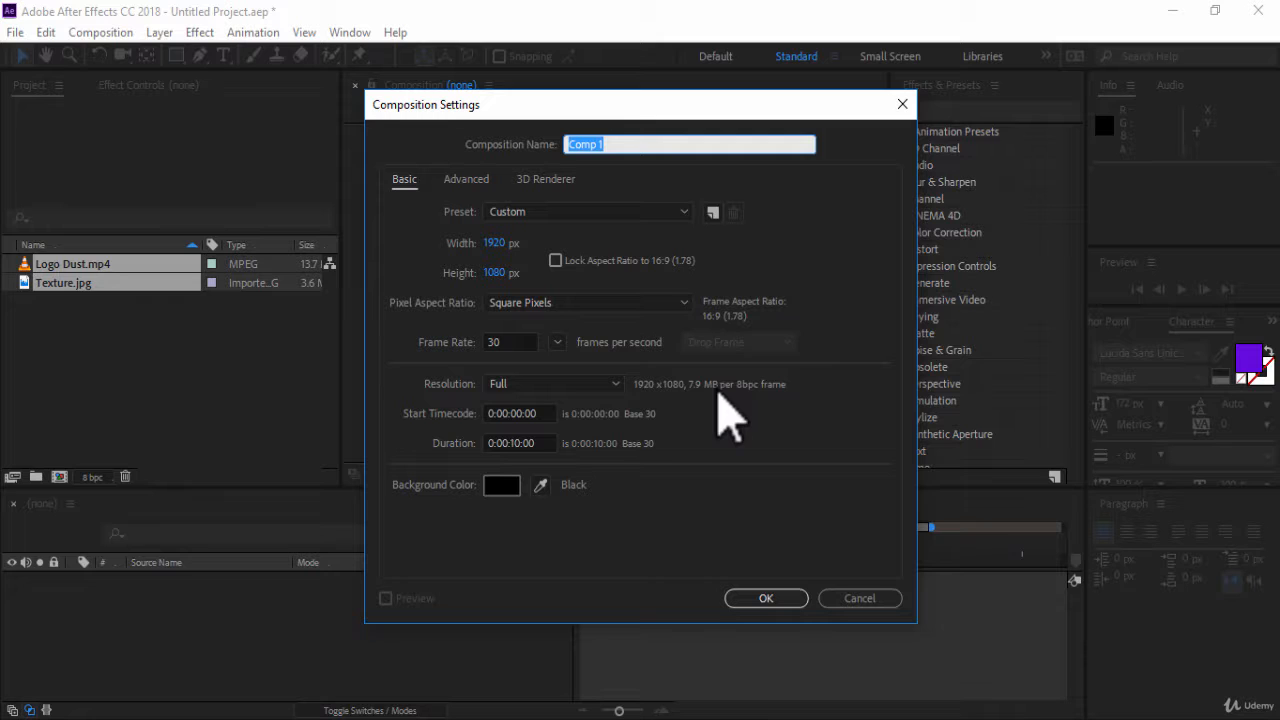
click(762, 603)
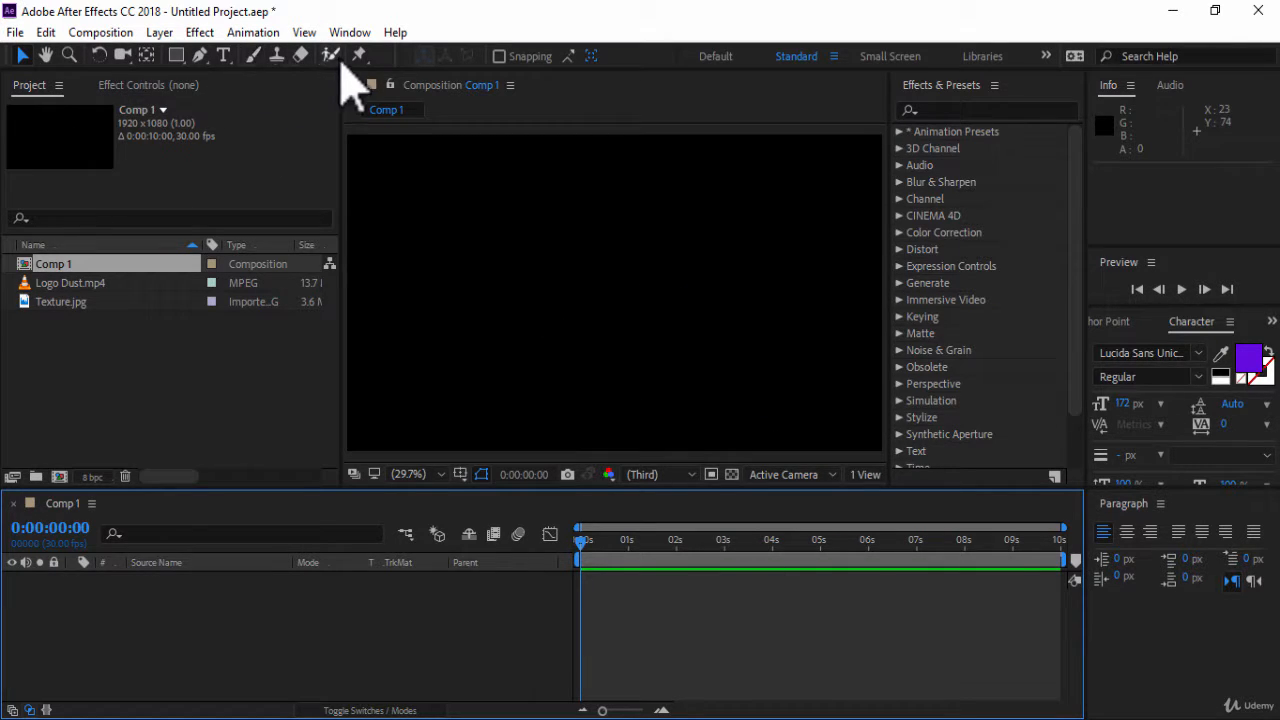
Add a text layer reading "my text" in the upper part of the composition
click(223, 55)
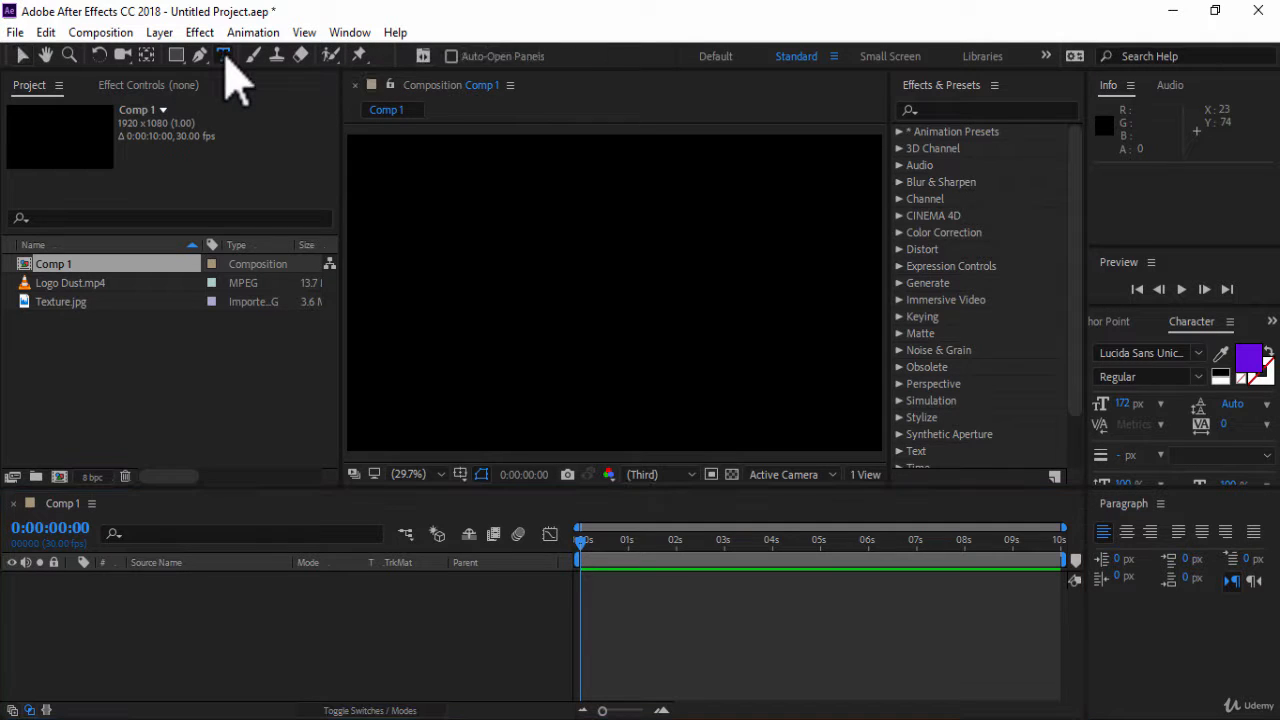
click(519, 220)
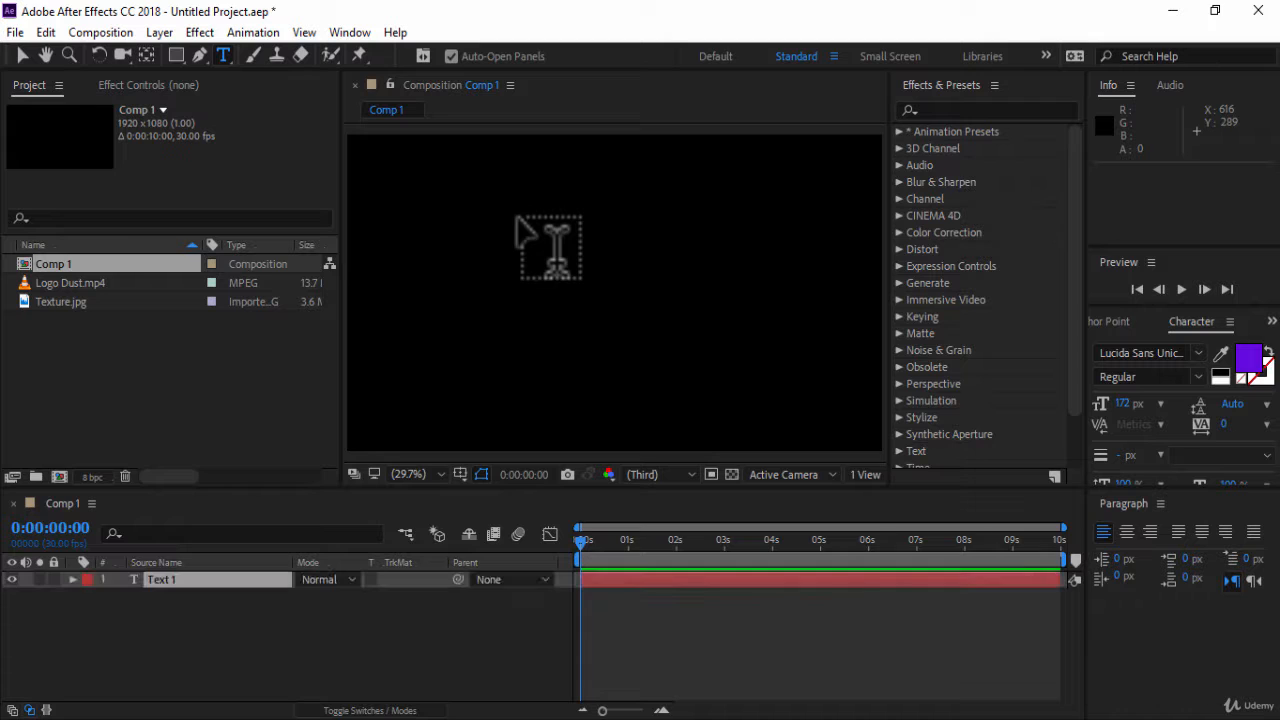
text(My text)
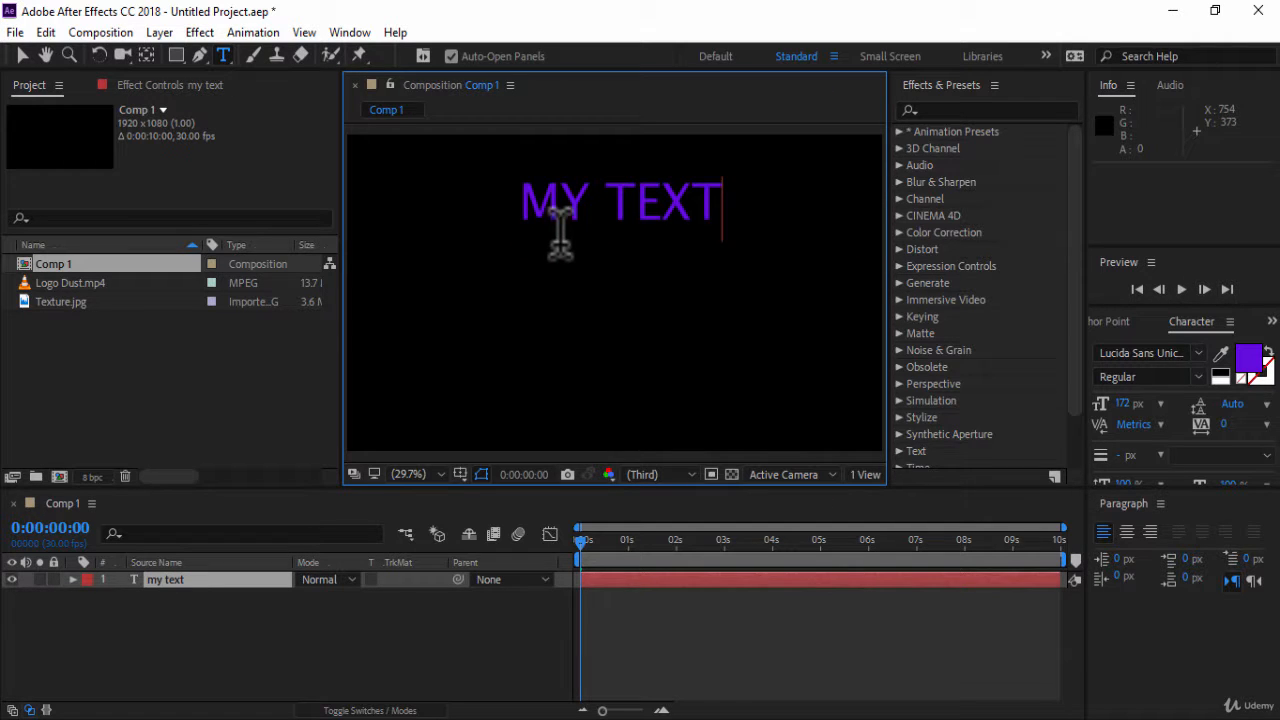
click(22, 55)
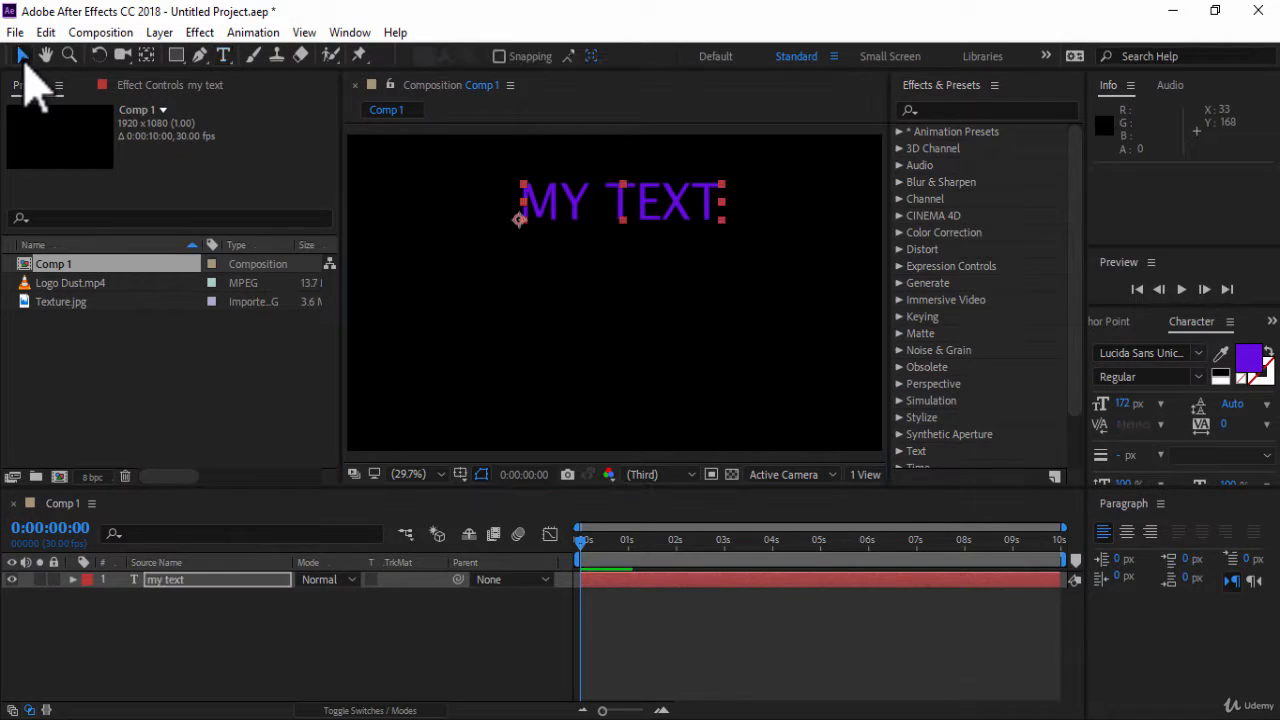
Set the text layer's font size to 271 px and its fill colour to blue 0BA0DE
click(242, 584)
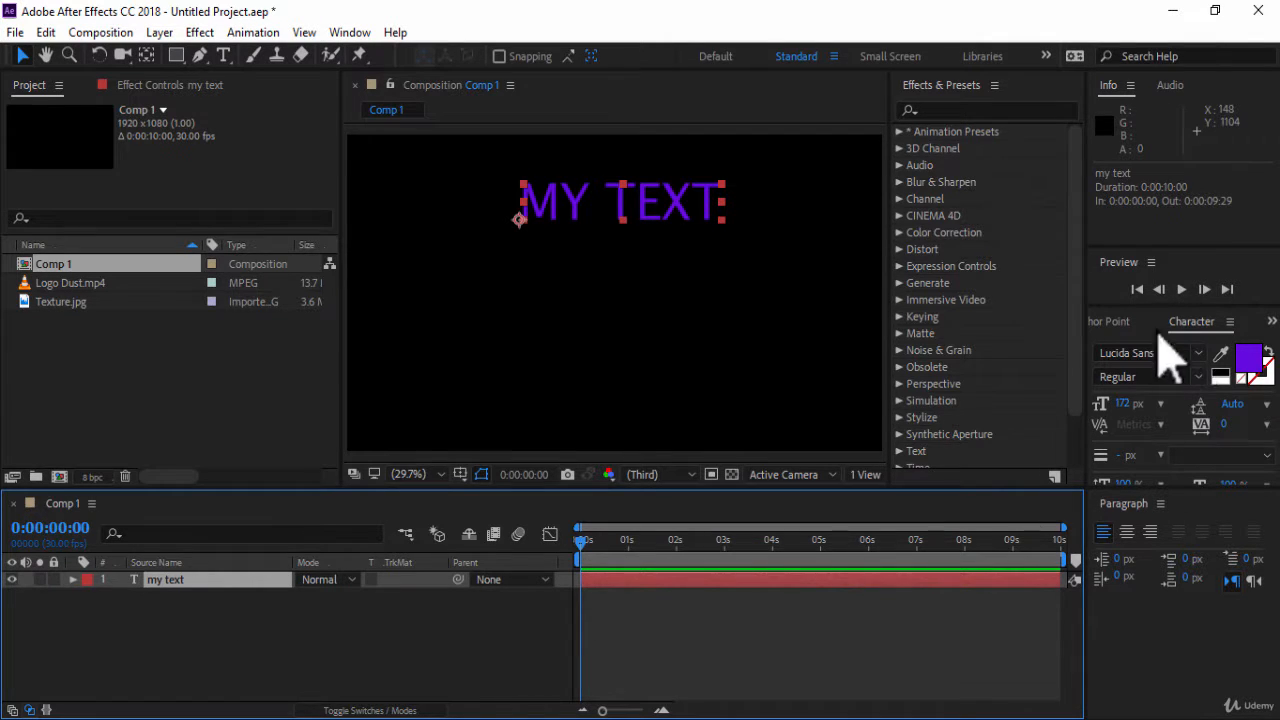
drag(1129, 404, 1212, 406)
click(1248, 360)
drag(449, 514, 441, 548)
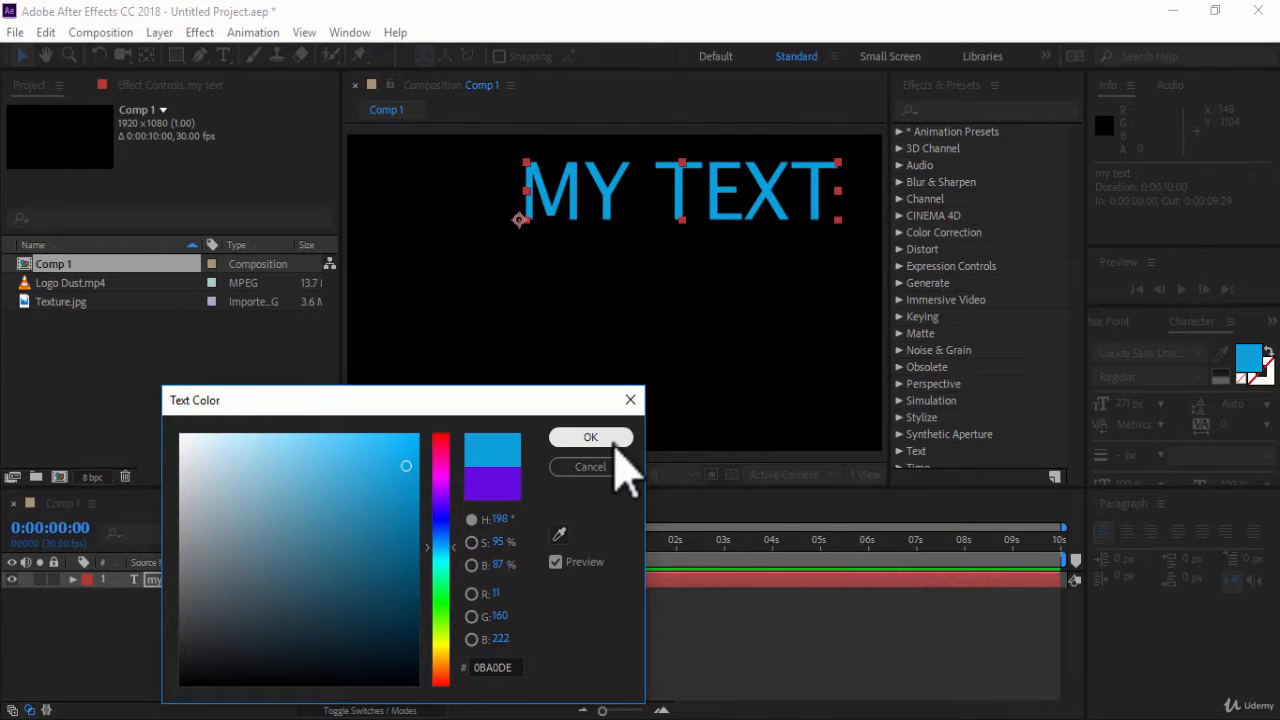
click(591, 438)
Change the text layer's font family to Mistral and deselect the layer
click(1198, 353)
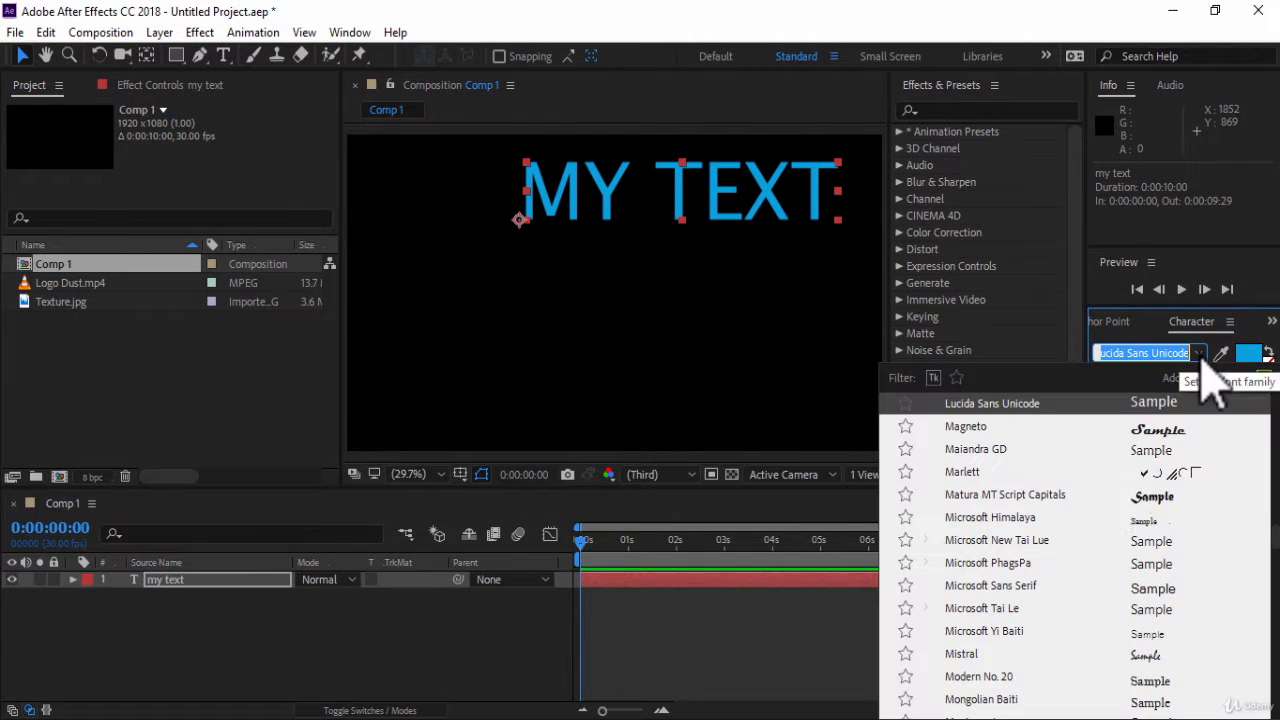
click(963, 654)
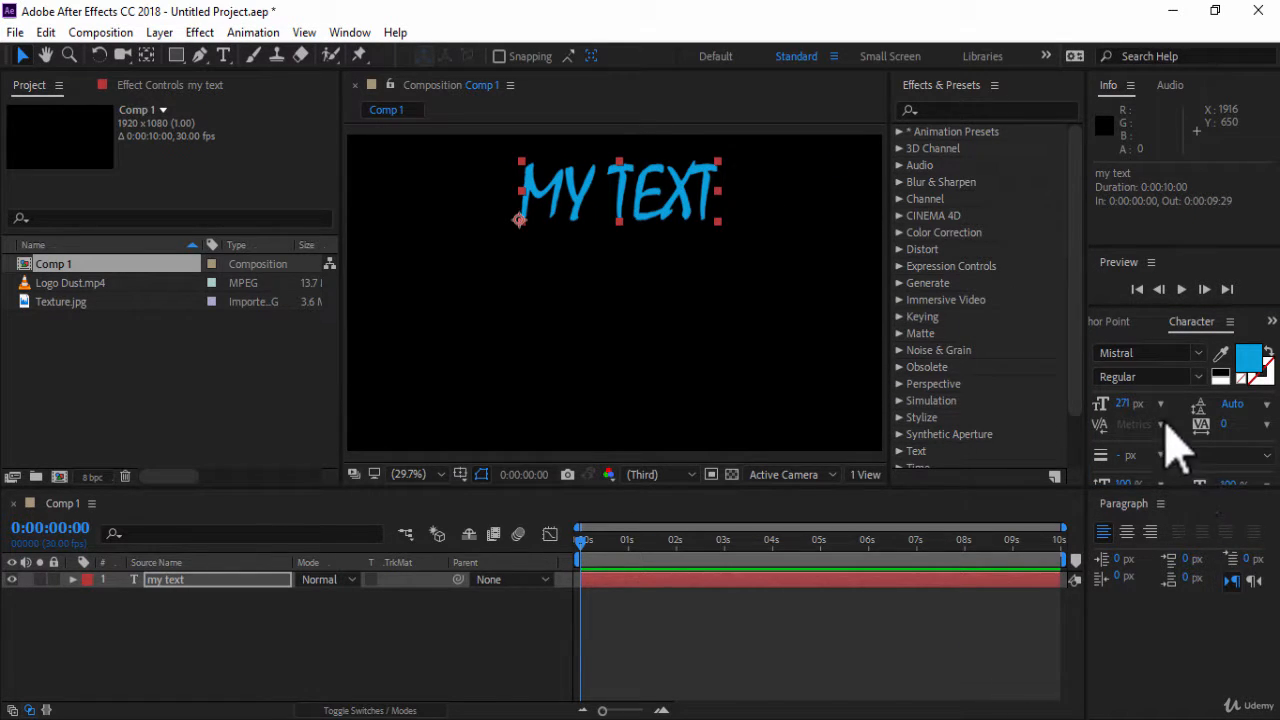
click(1130, 640)
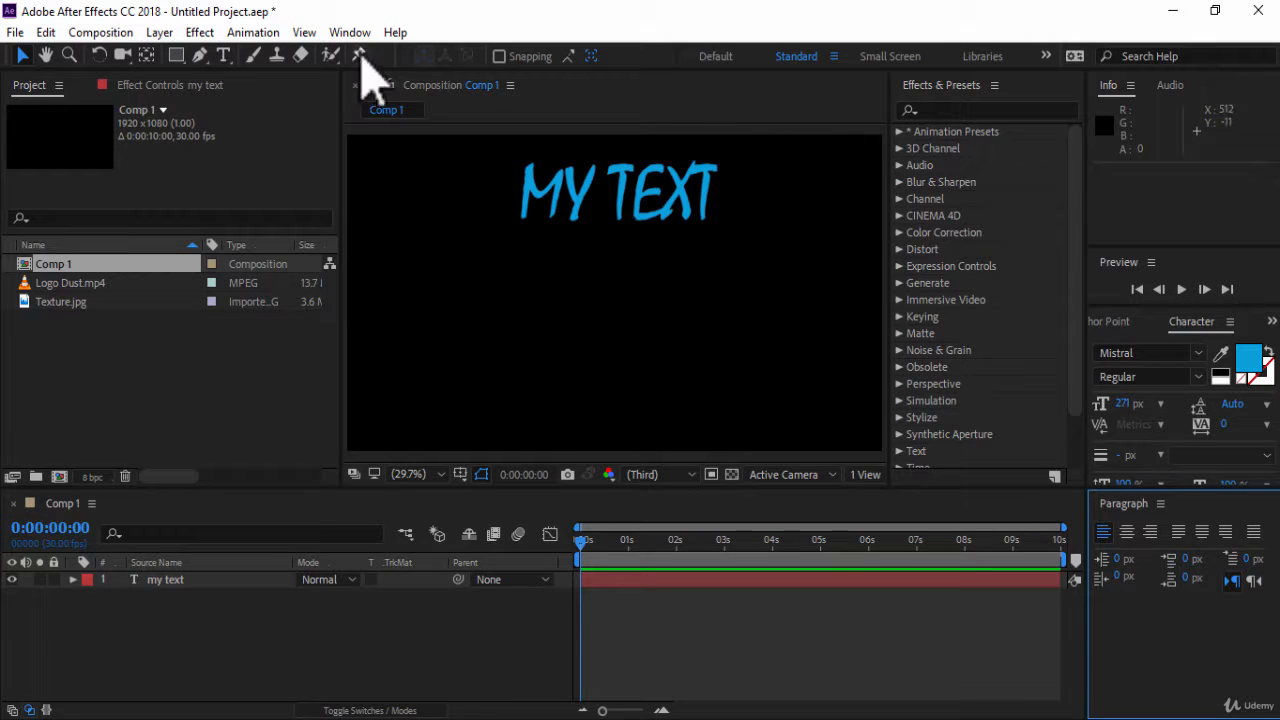
Show the Align panel in the workspace
click(352, 33)
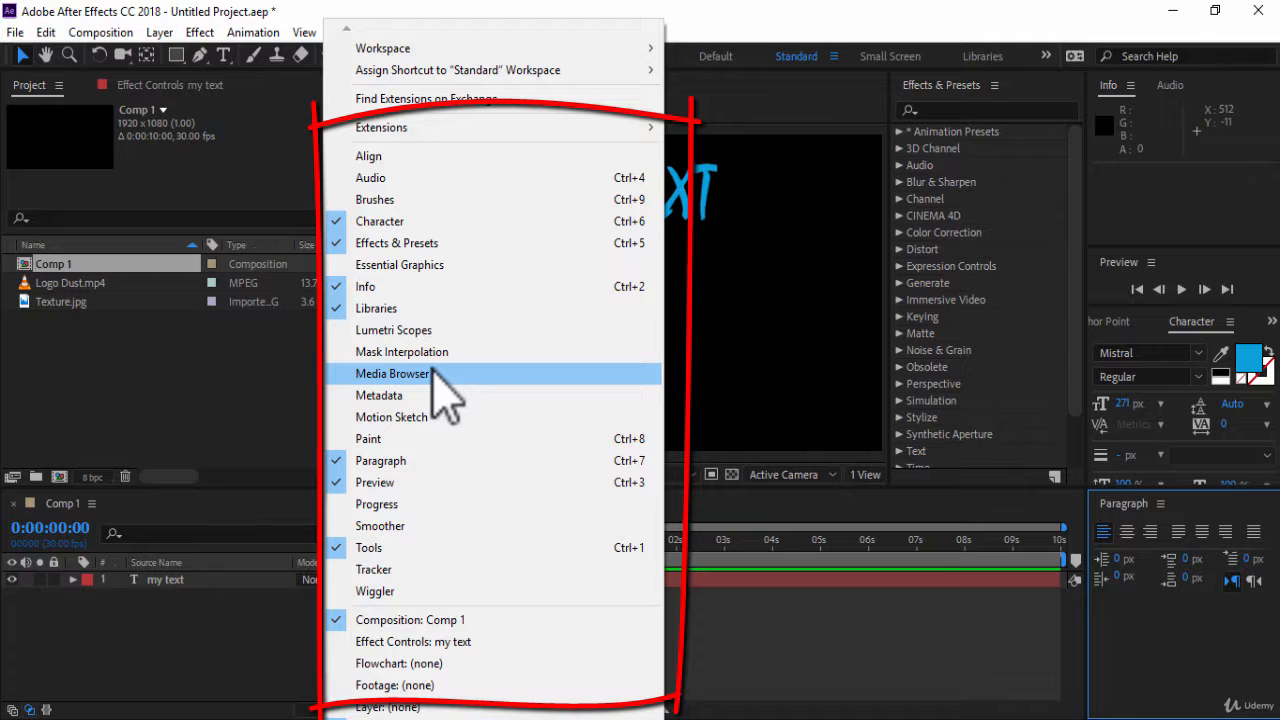
click(437, 160)
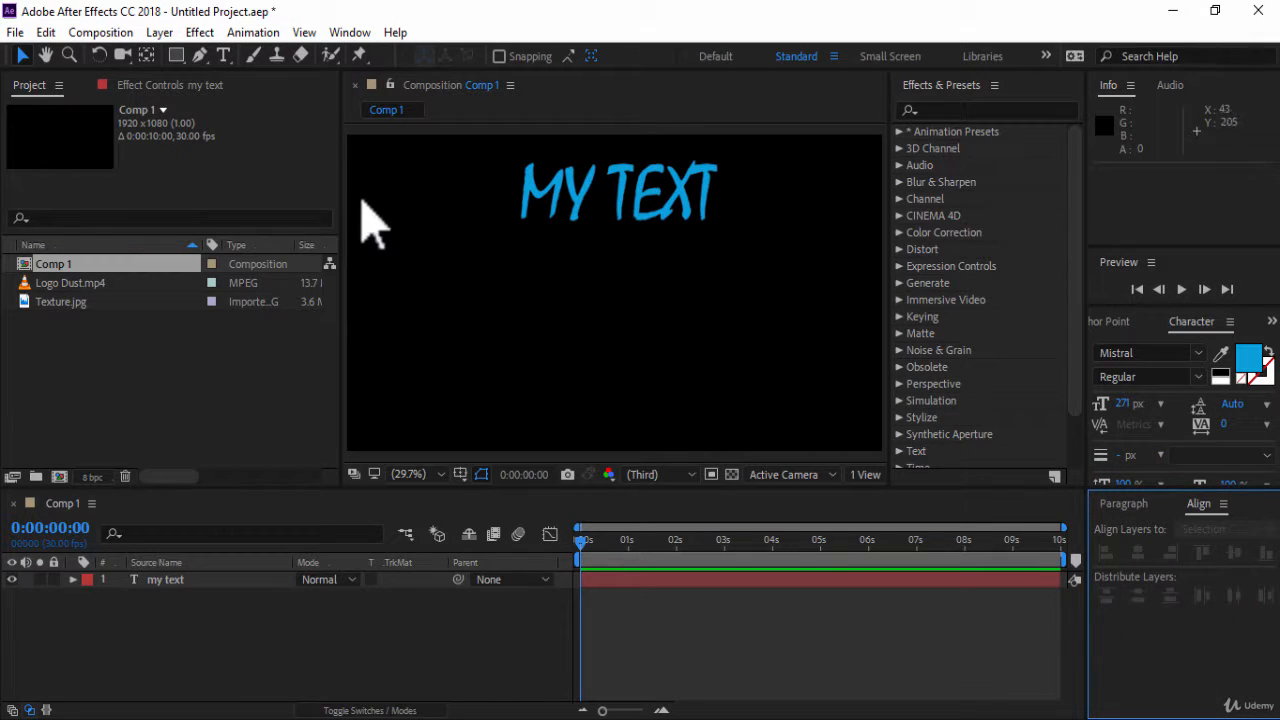
Draw a large red five-pointed star with the Star tool and move it fully inside the frame, left of centre below the text
click(176, 55)
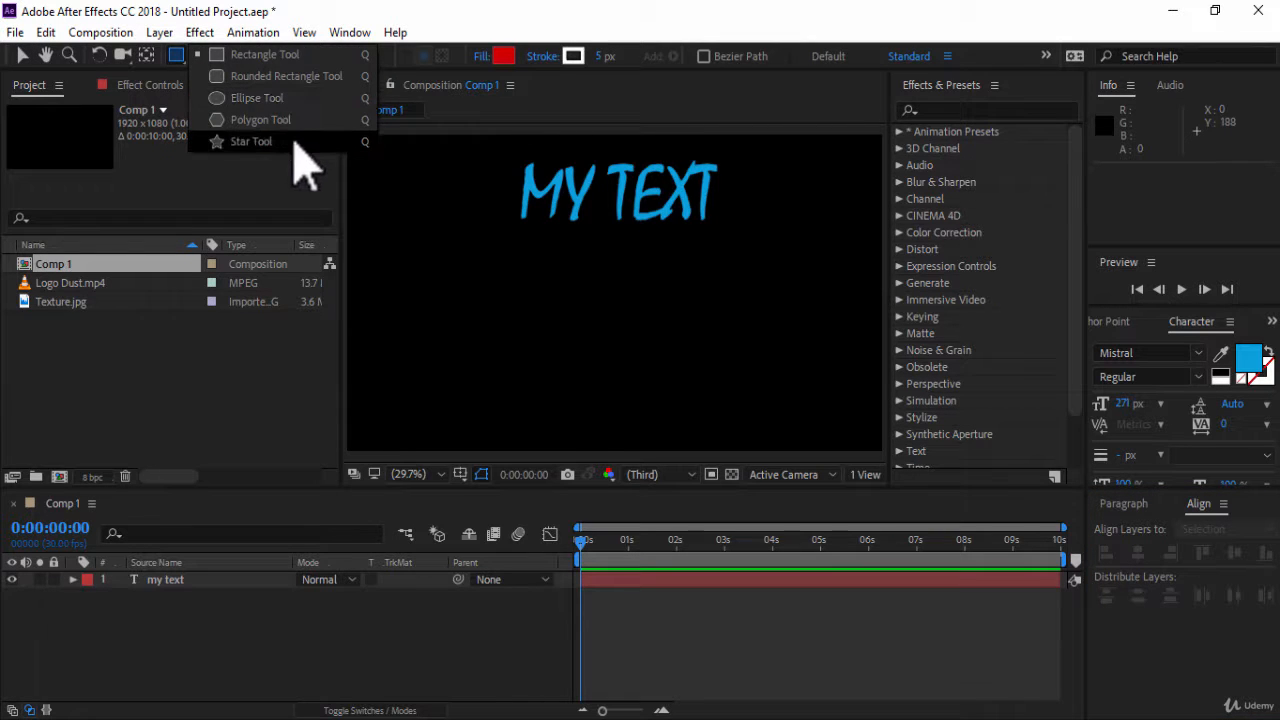
click(294, 142)
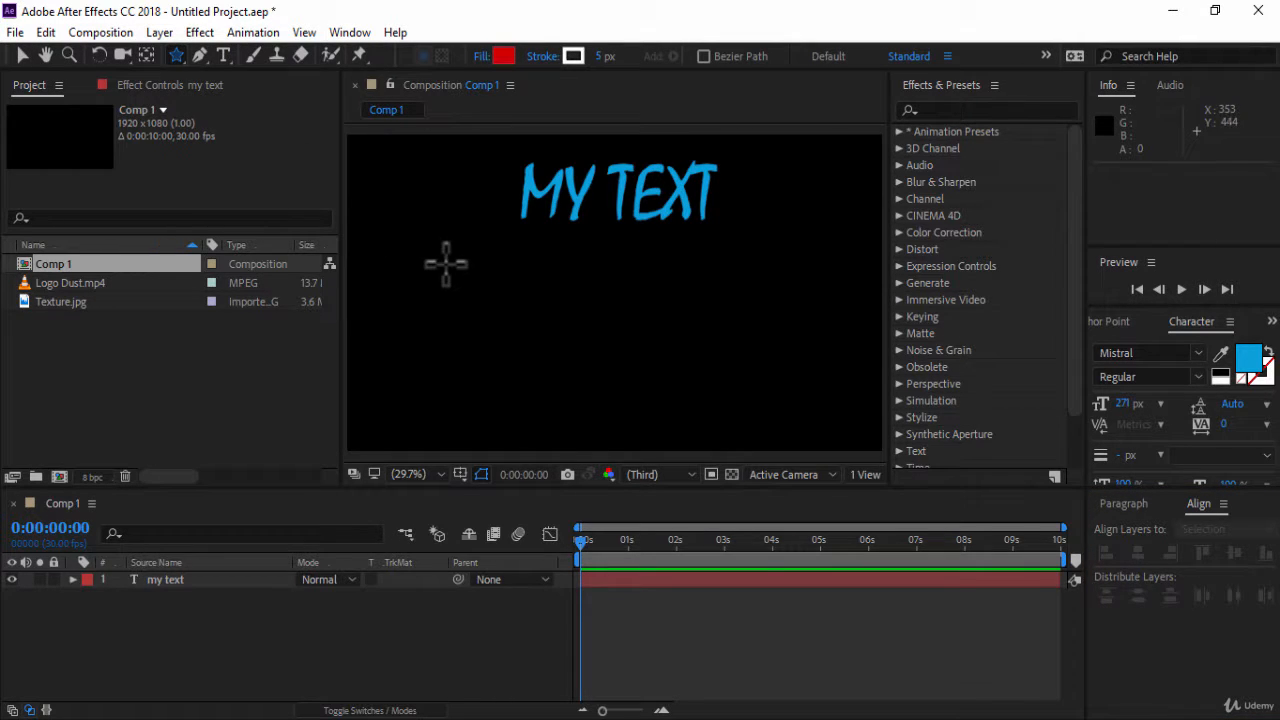
drag(443, 263, 540, 322)
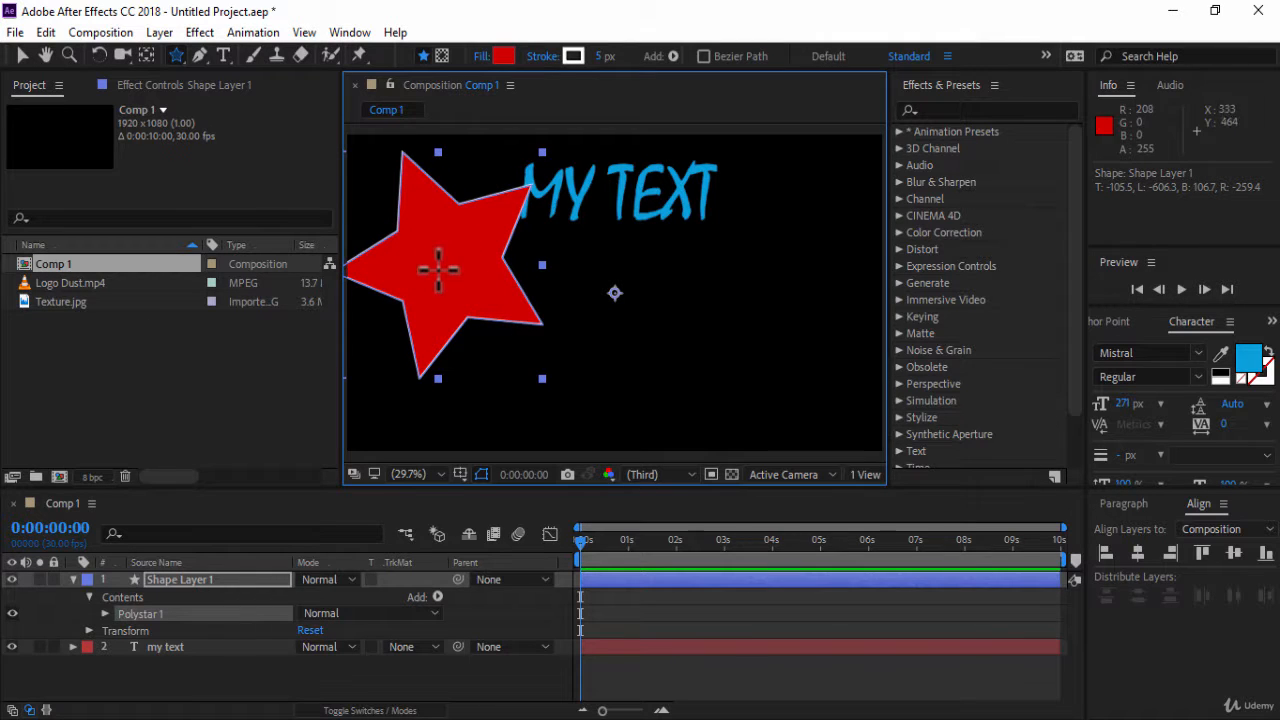
click(22, 56)
drag(442, 266, 492, 305)
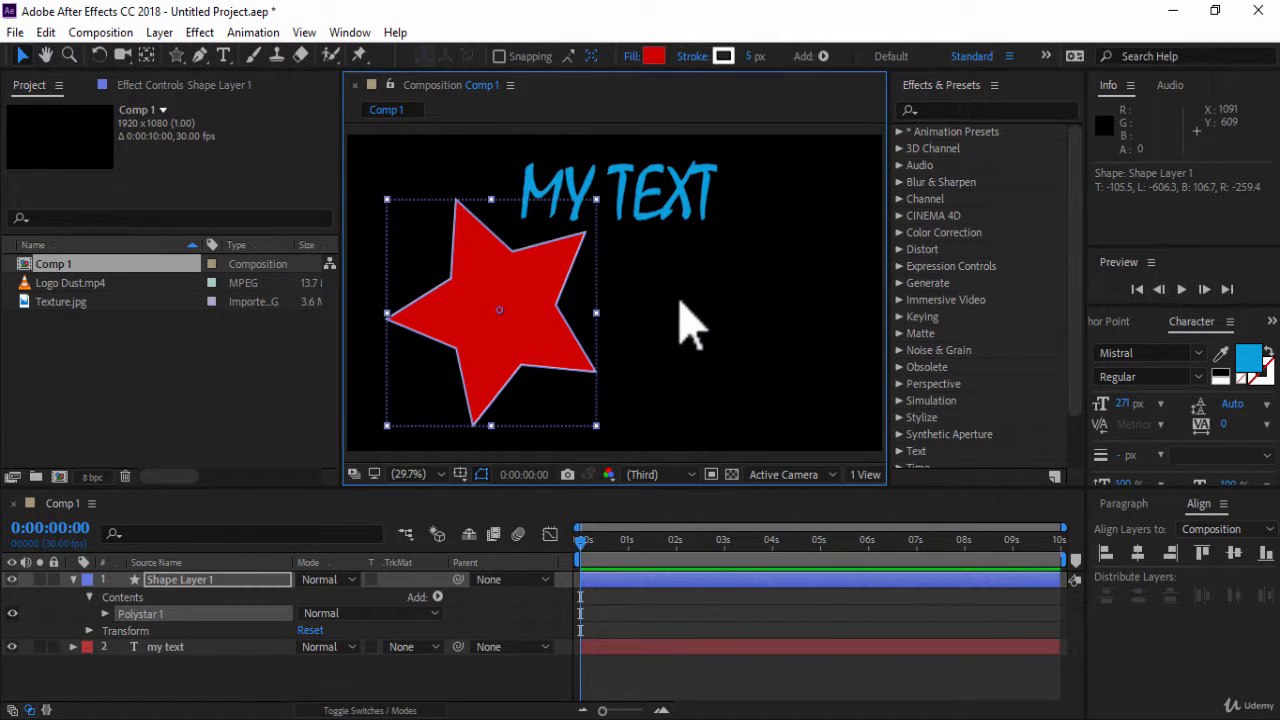
Search the effects for "blur" and apply CC Cross Blur to the star's shape layer
click(960, 111)
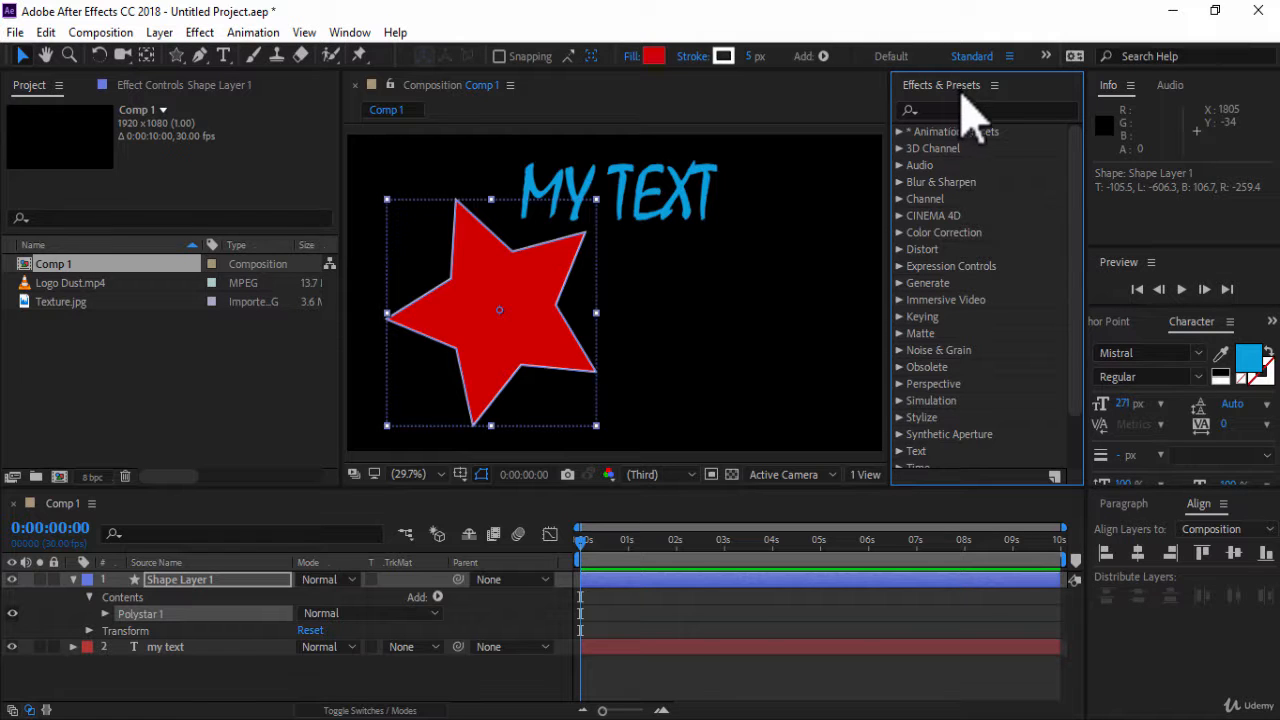
drag(1071, 190, 1073, 296)
click(993, 108)
text(blur)
click(960, 244)
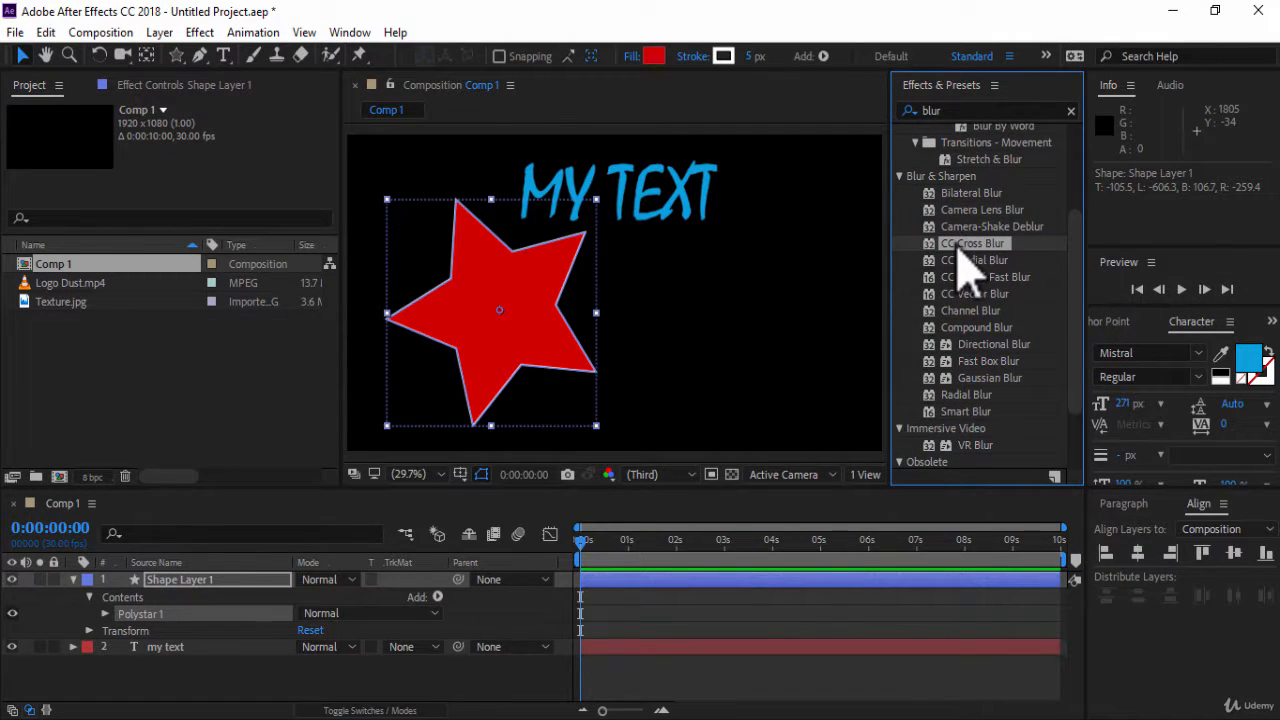
drag(950, 252, 700, 585)
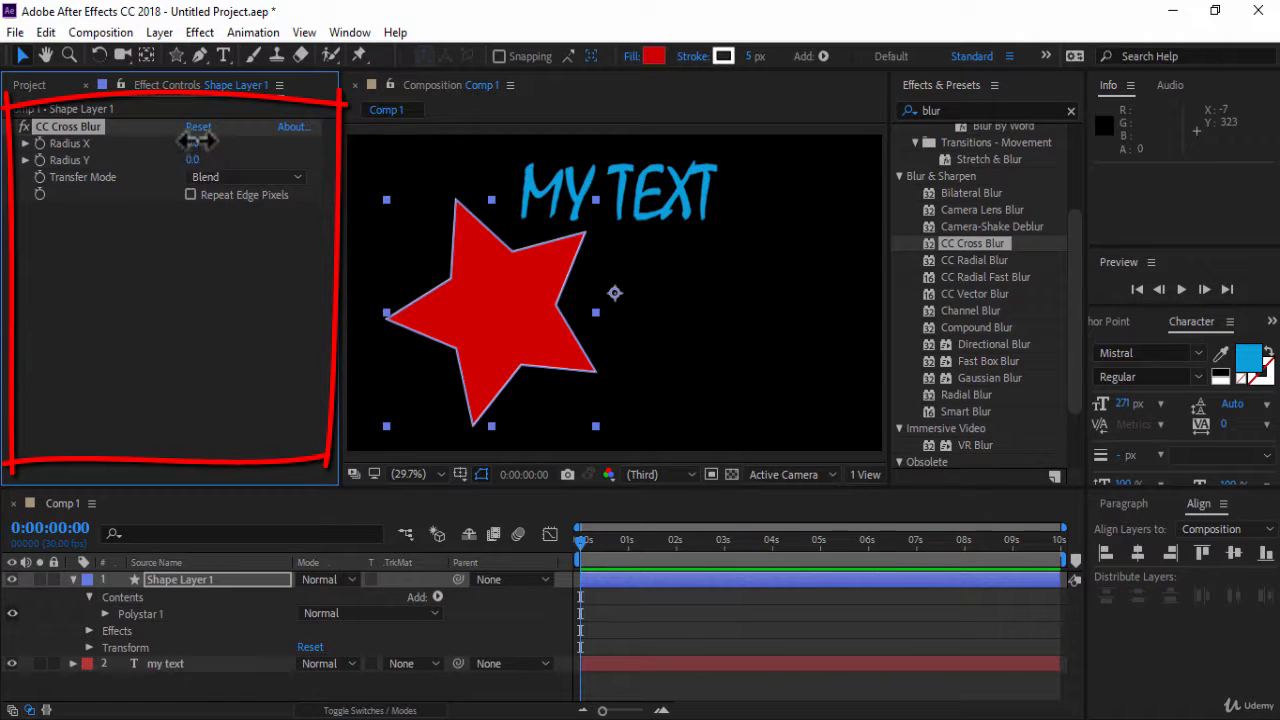
Set the star's CC Cross Blur to Radius X 62, Radius Y 320 and the Add transfer mode
drag(197, 142, 346, 163)
click(275, 177)
click(240, 220)
Try the Screen and Lighten transfer modes on the star's cross blur
click(268, 178)
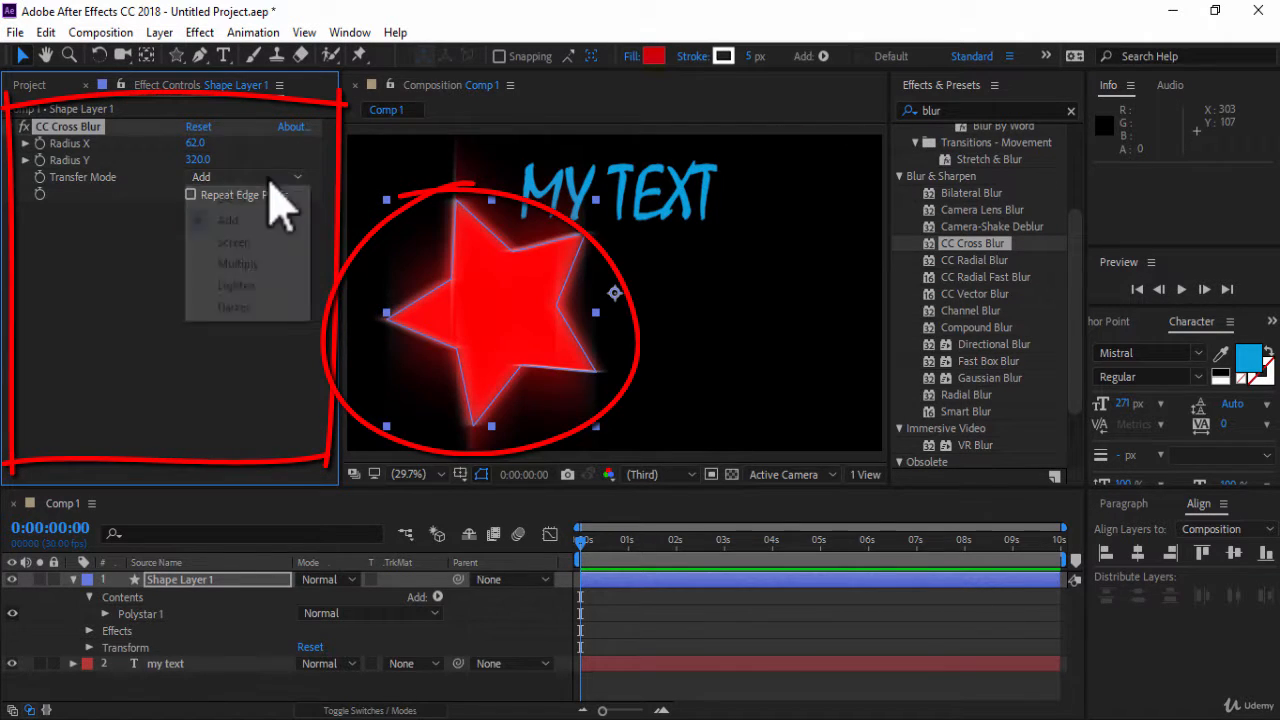
click(233, 242)
click(250, 177)
click(236, 285)
Set the cross blur's transfer mode to Darken and raise its Radius Y to 541
click(250, 177)
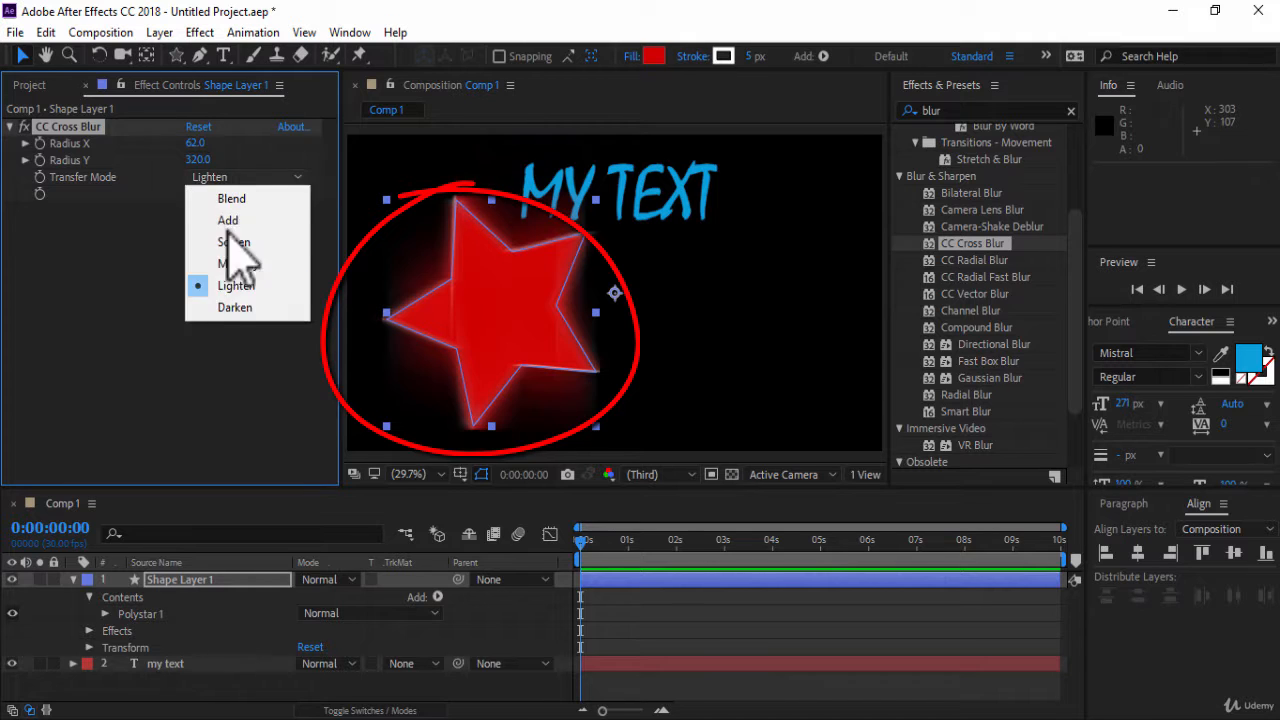
click(234, 307)
drag(197, 160, 417, 170)
click(190, 194)
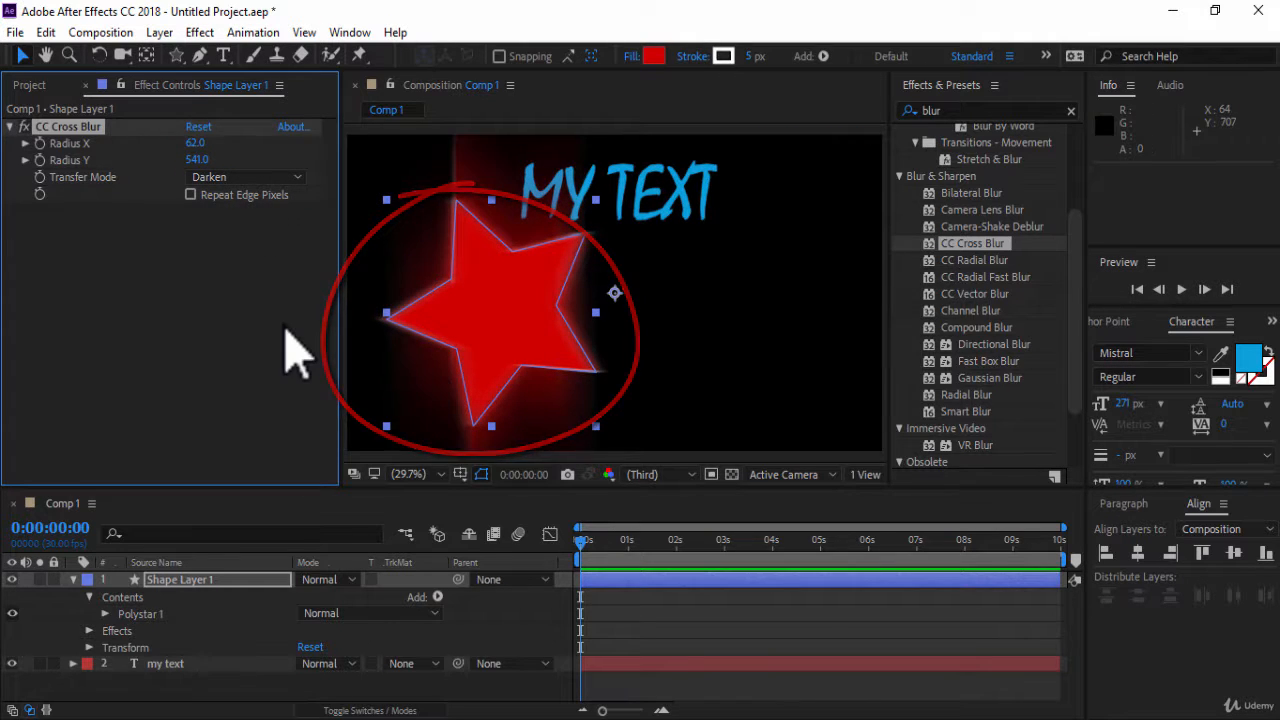